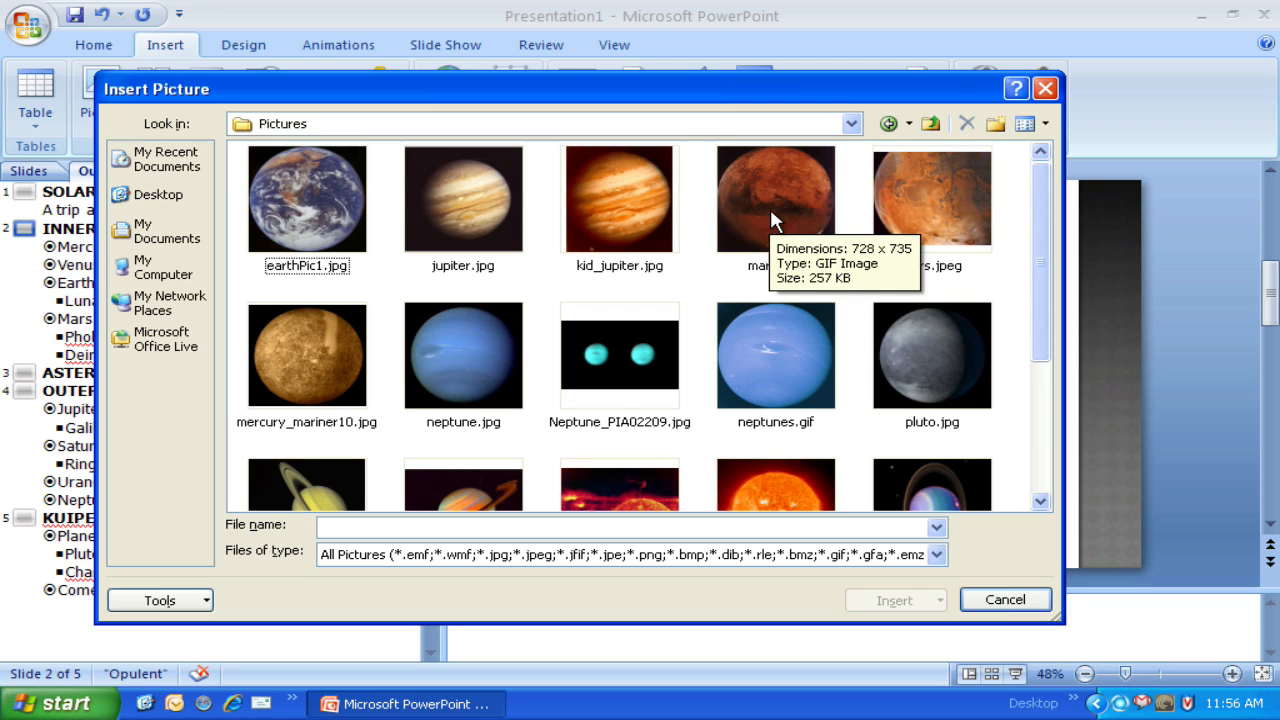
# Step: Insert the picture mars1.gif on the Inner Planets slide
pyautogui.click(770, 208)
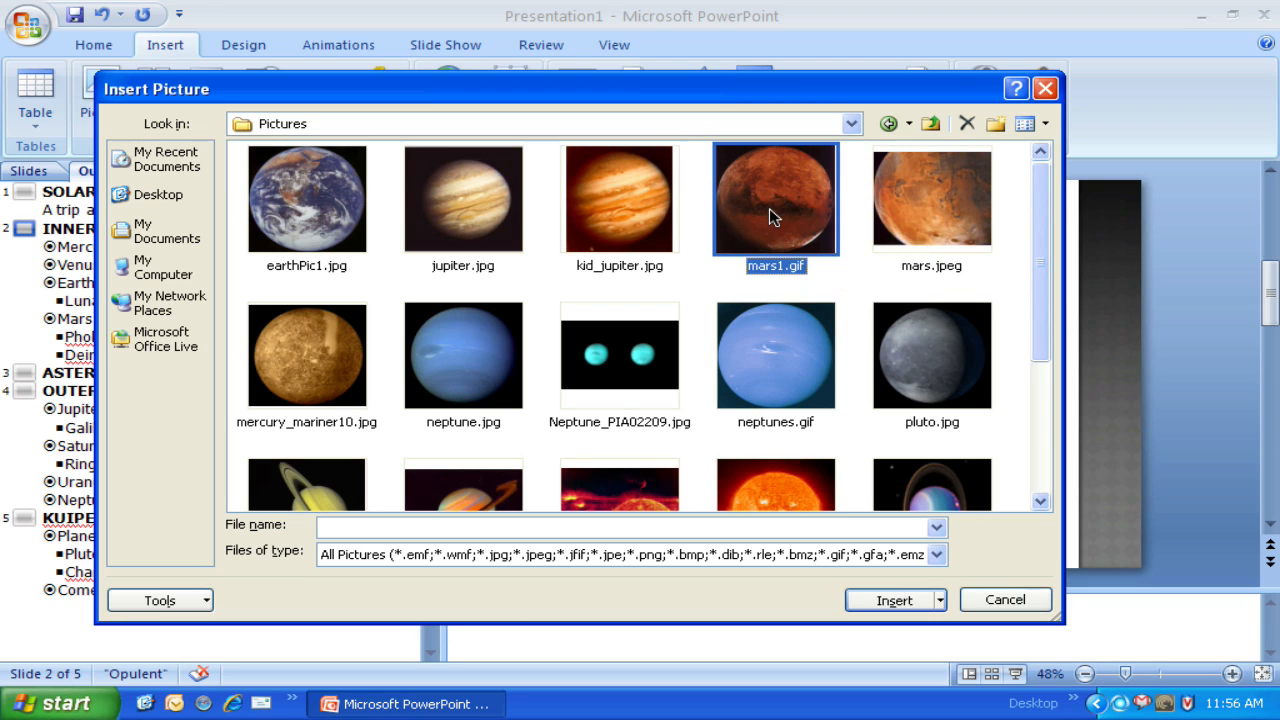
pyautogui.click(895, 603)
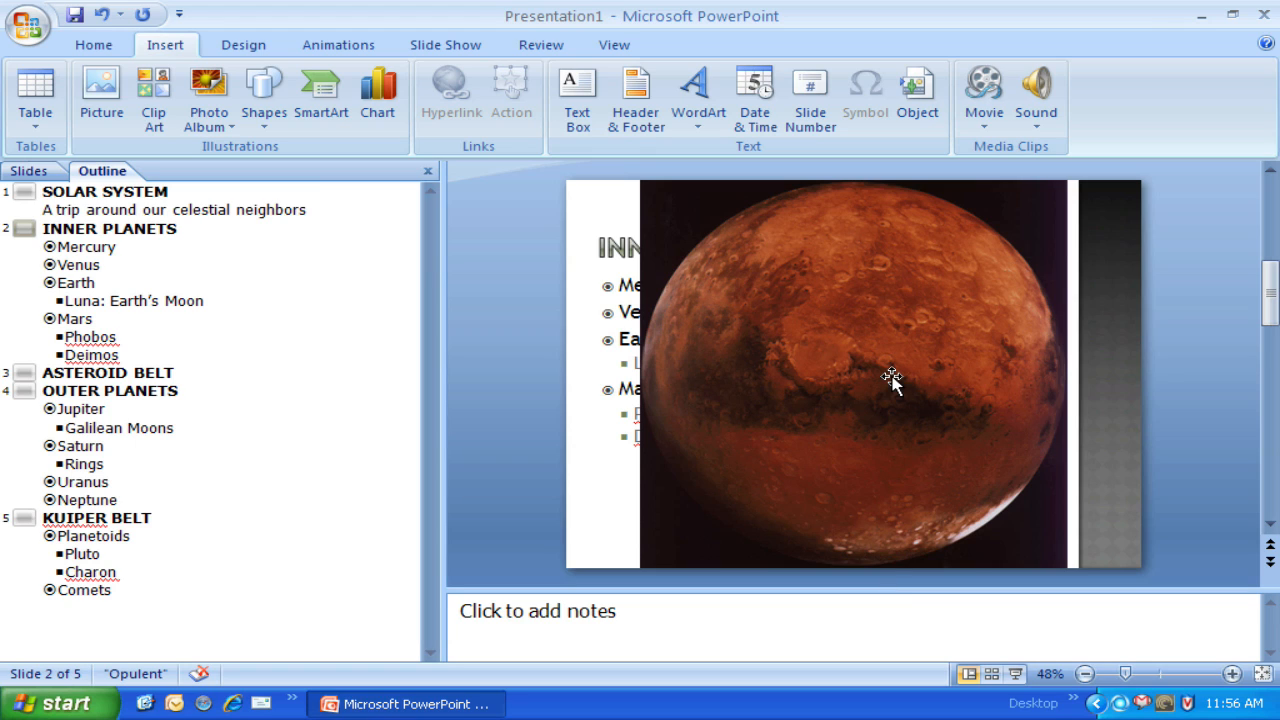
# Step: Shrink the Mars picture proportionally to about half its size and place it in the slide's upper-right area, clear of the planet list
pyautogui.click(907, 290)
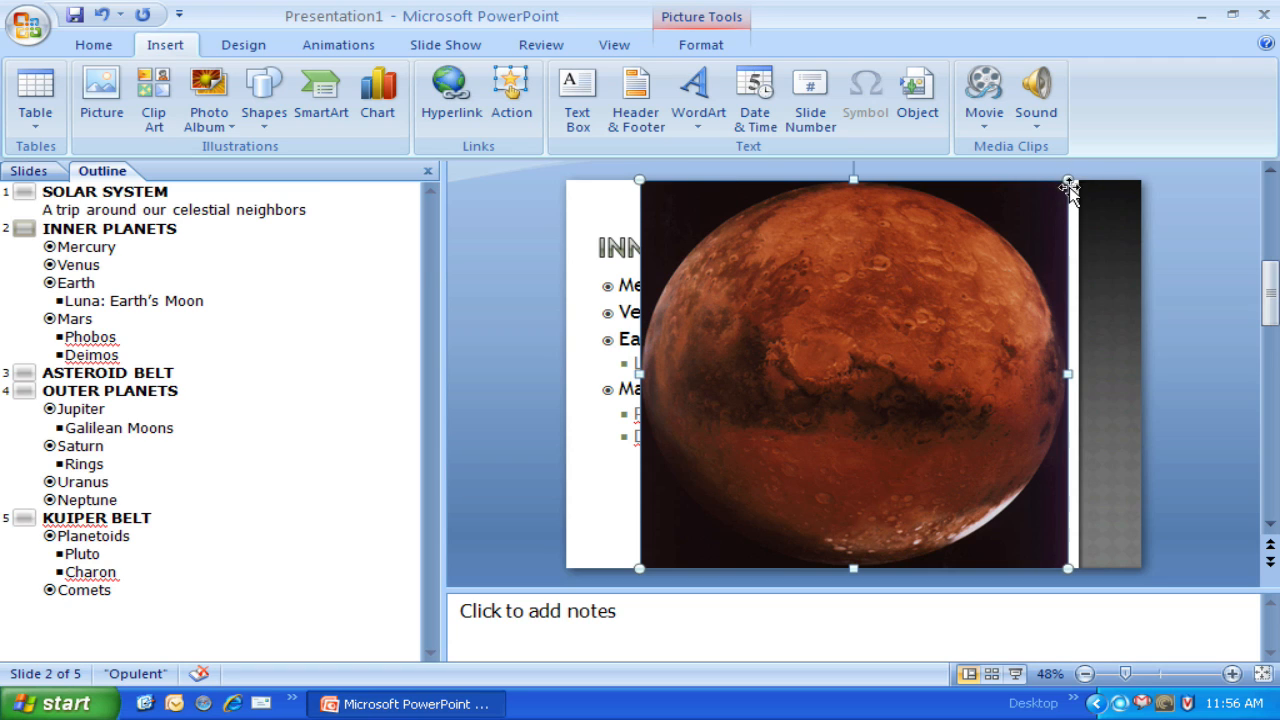
pyautogui.moveTo(1070, 181); pyautogui.dragTo(848, 382)
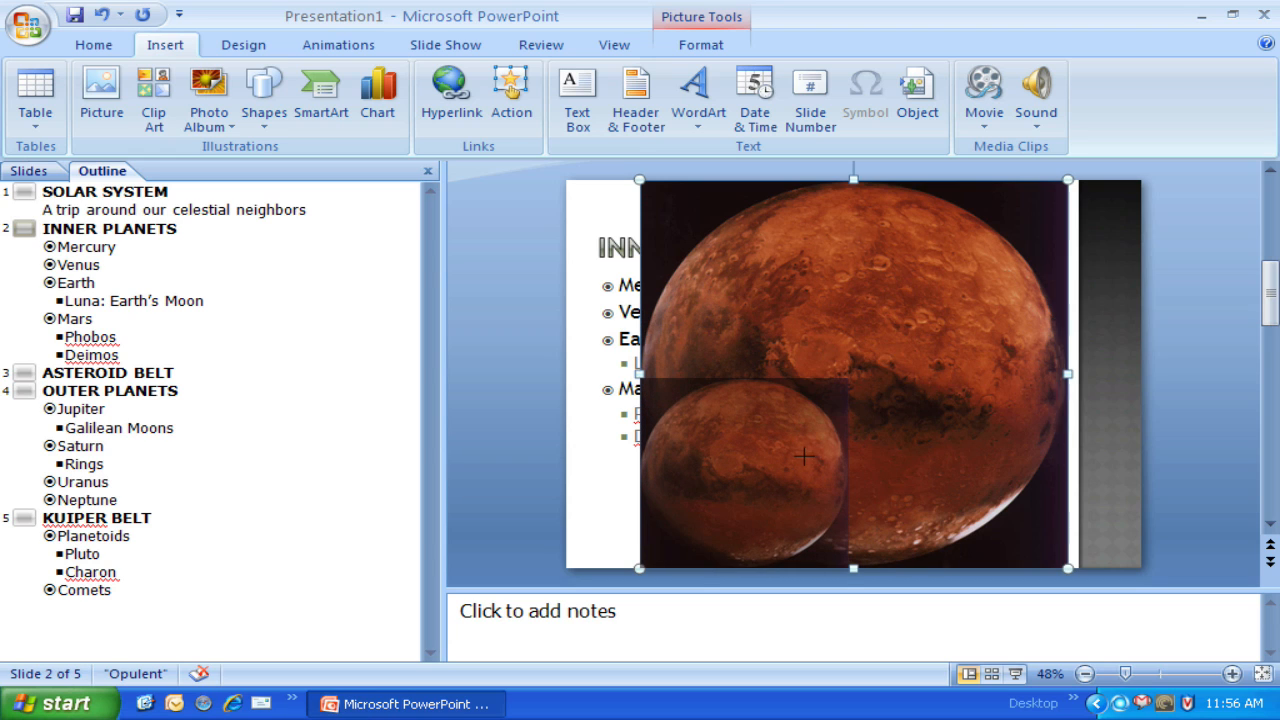
pyautogui.moveTo(809, 455); pyautogui.dragTo(809, 455)
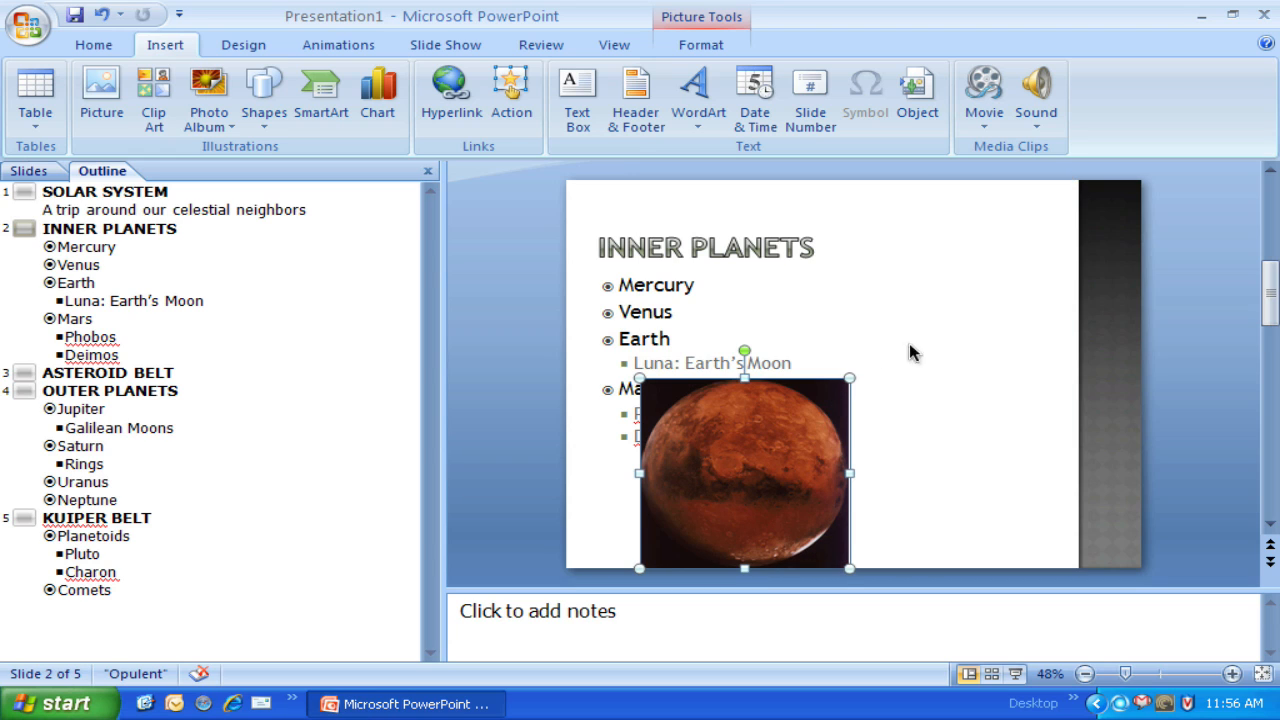
pyautogui.moveTo(957, 305)
pyautogui.mouseDown()
pyautogui.moveTo(971, 285)
pyautogui.moveTo(972, 296)
pyautogui.mouseUp()
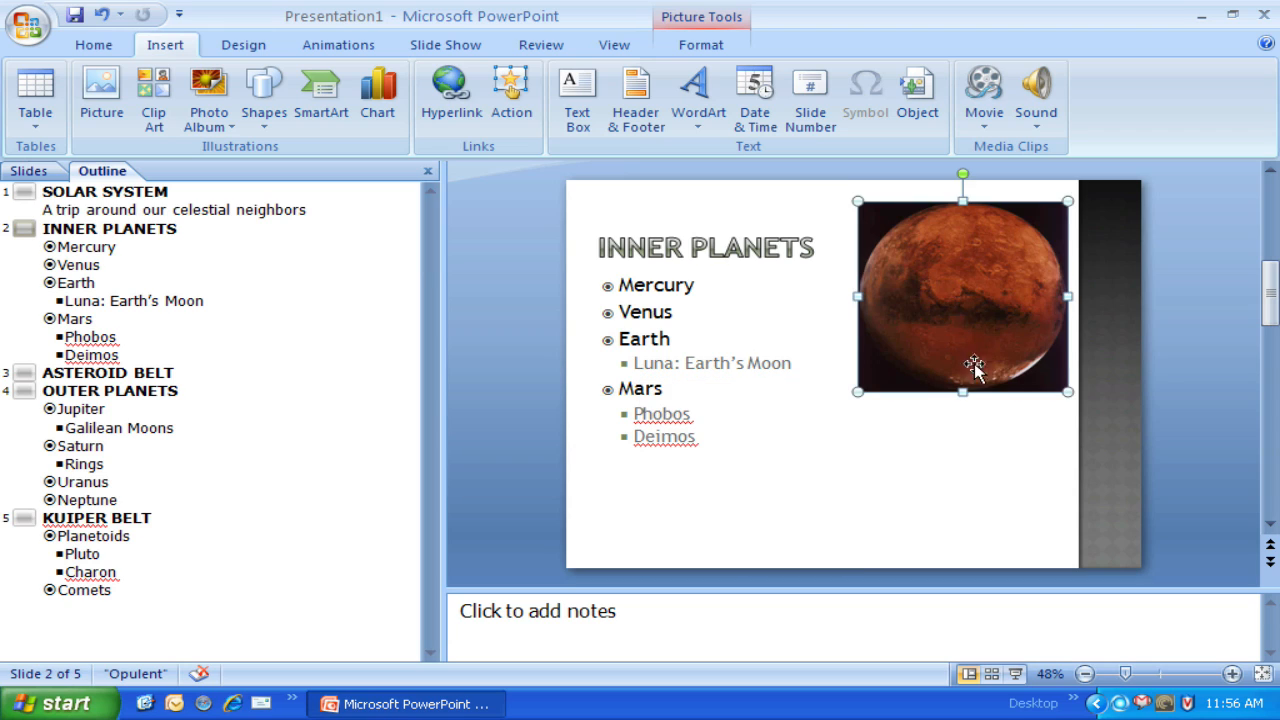
pyautogui.click(966, 474)
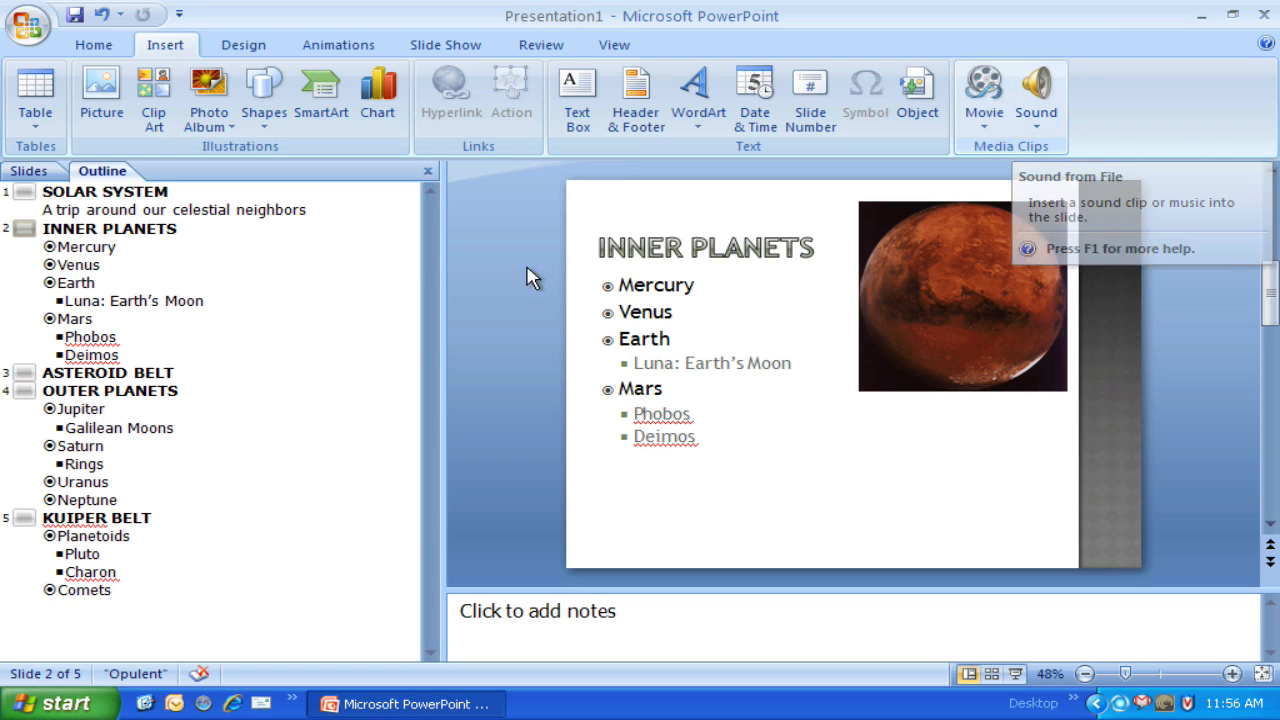
# Step: On the Kuiper Belt slide, start inserting a movie from file and browse to the desktop folder Model Project-Planets, subfolder Videos
pyautogui.click(156, 517)
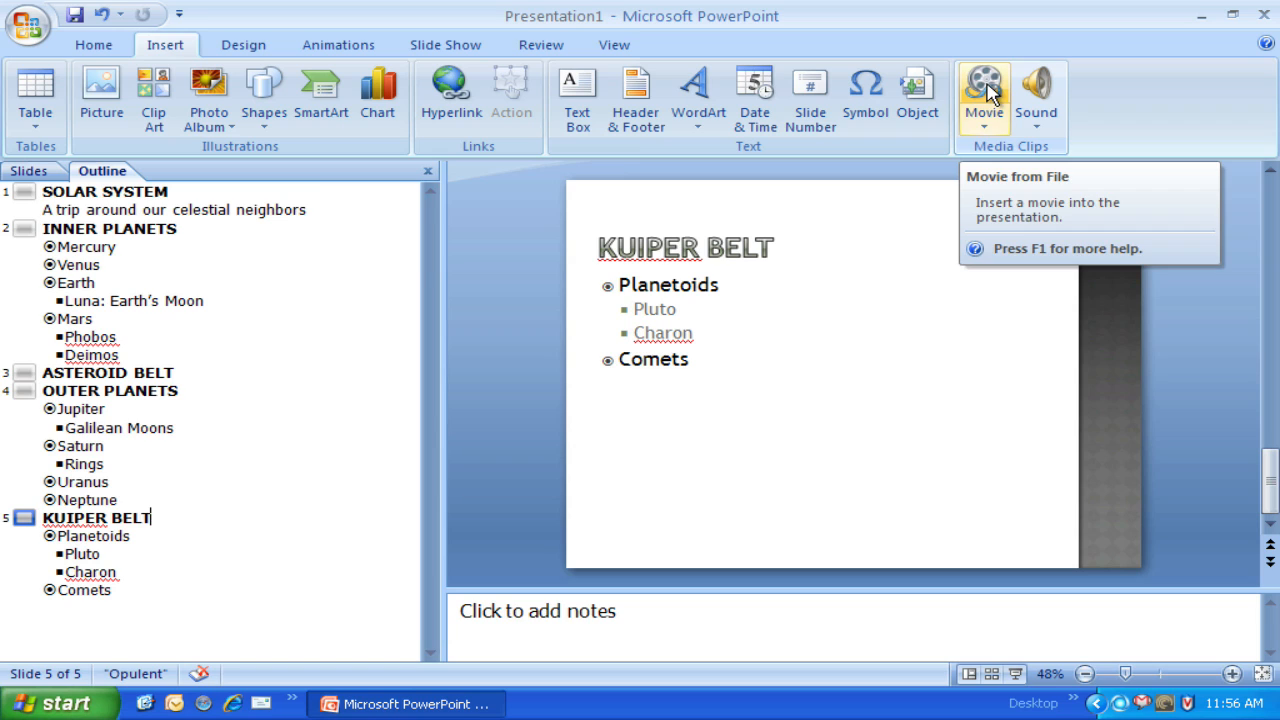
pyautogui.click(987, 133)
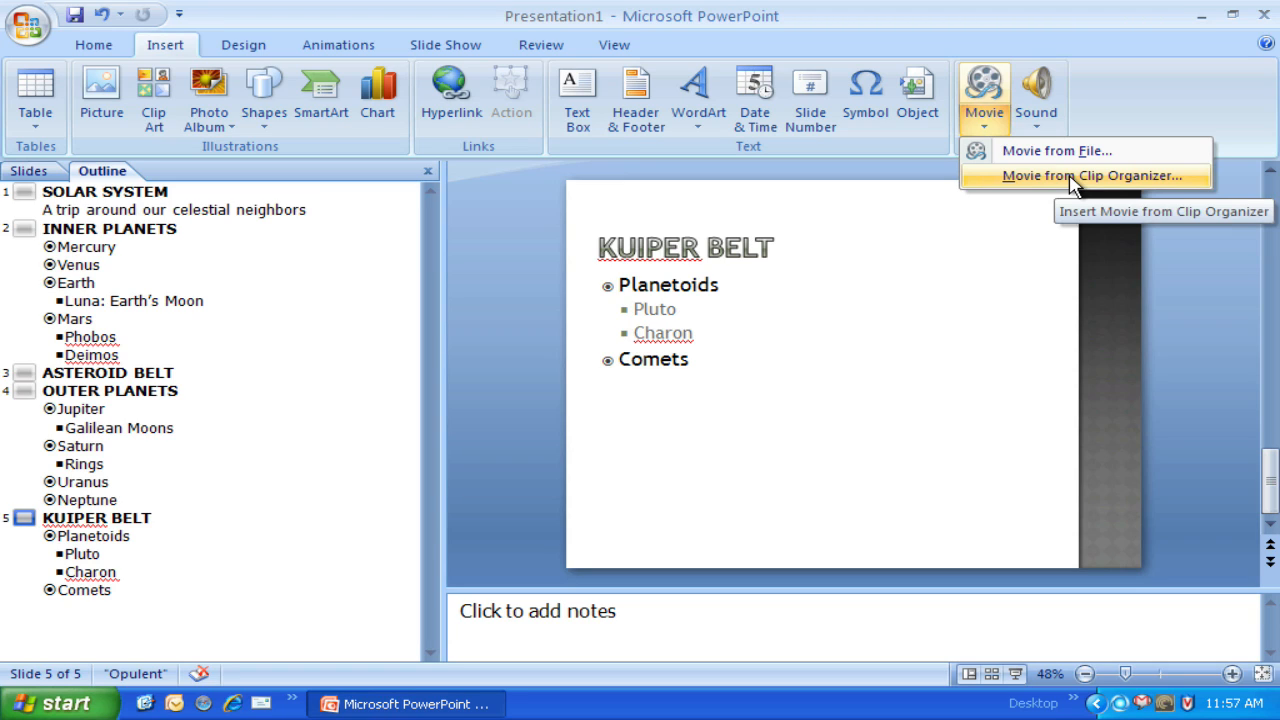
pyautogui.click(1015, 153)
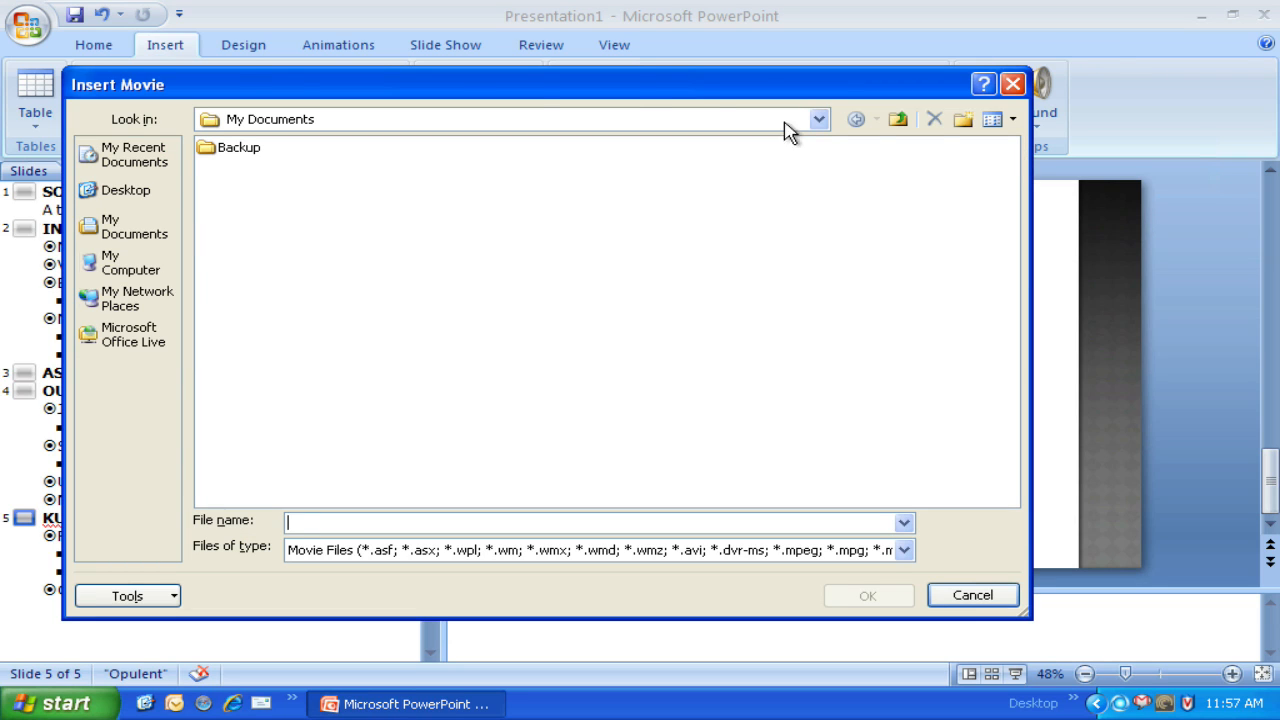
pyautogui.click(145, 200)
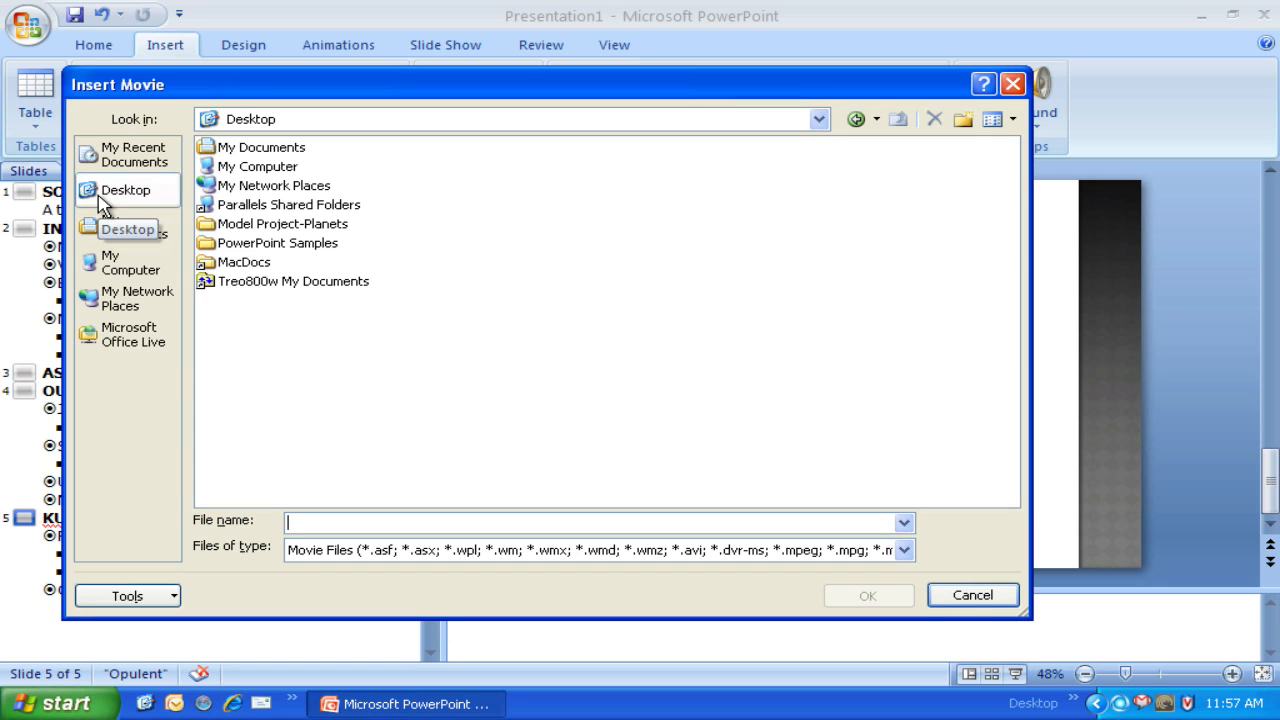
pyautogui.doubleClick(272, 226)
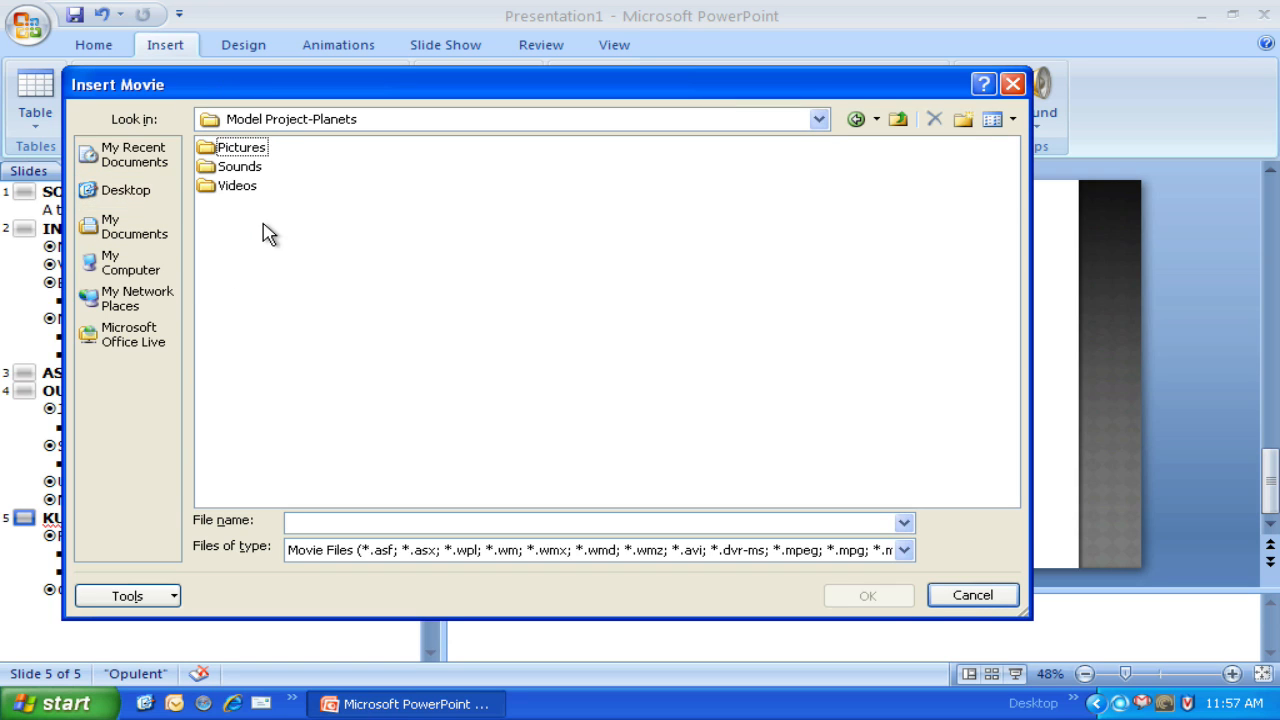
pyautogui.doubleClick(212, 192)
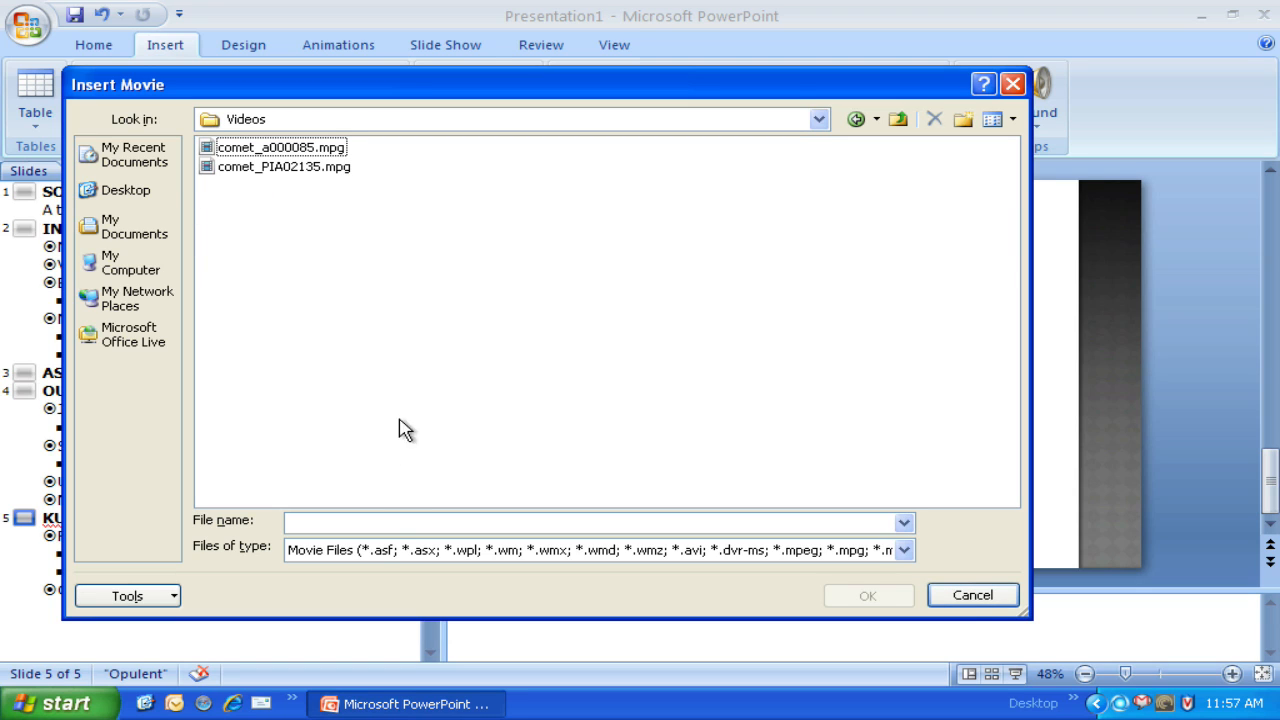
# Step: Show the movie files as thumbnails and insert comet_PIA02135.mpg, set to start when clicked
pyautogui.click(508, 551)
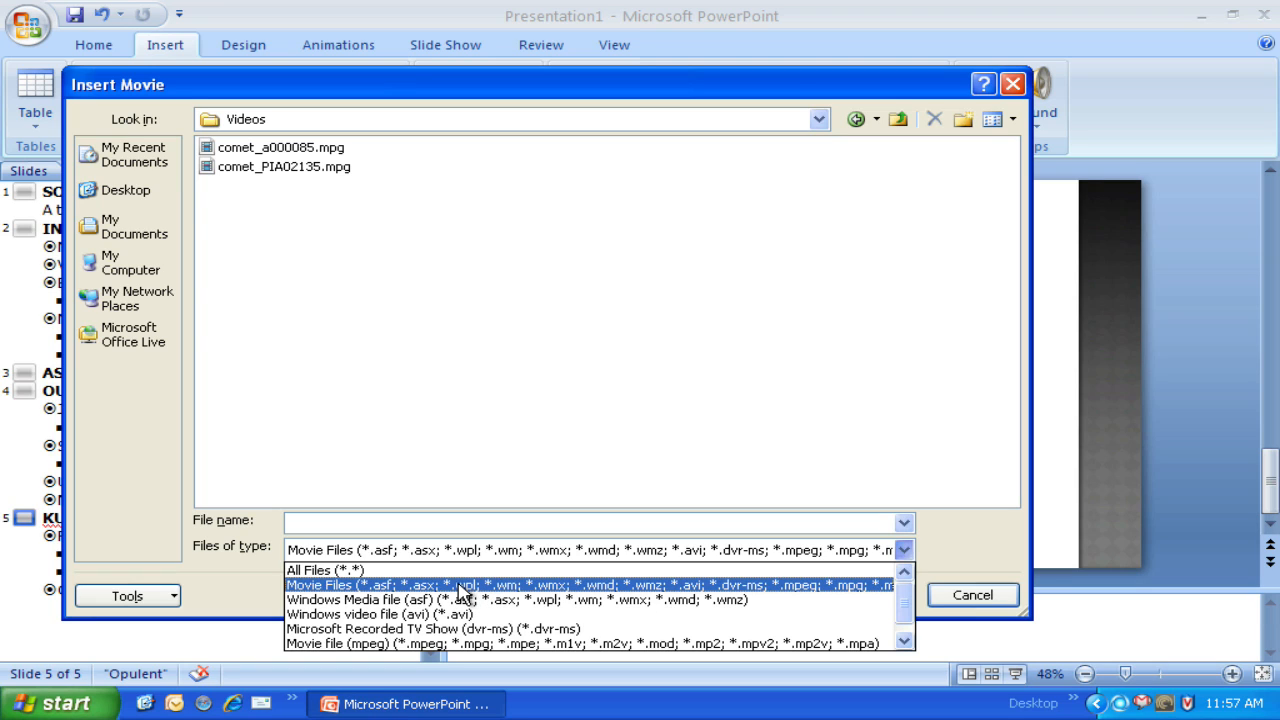
pyautogui.click(444, 425)
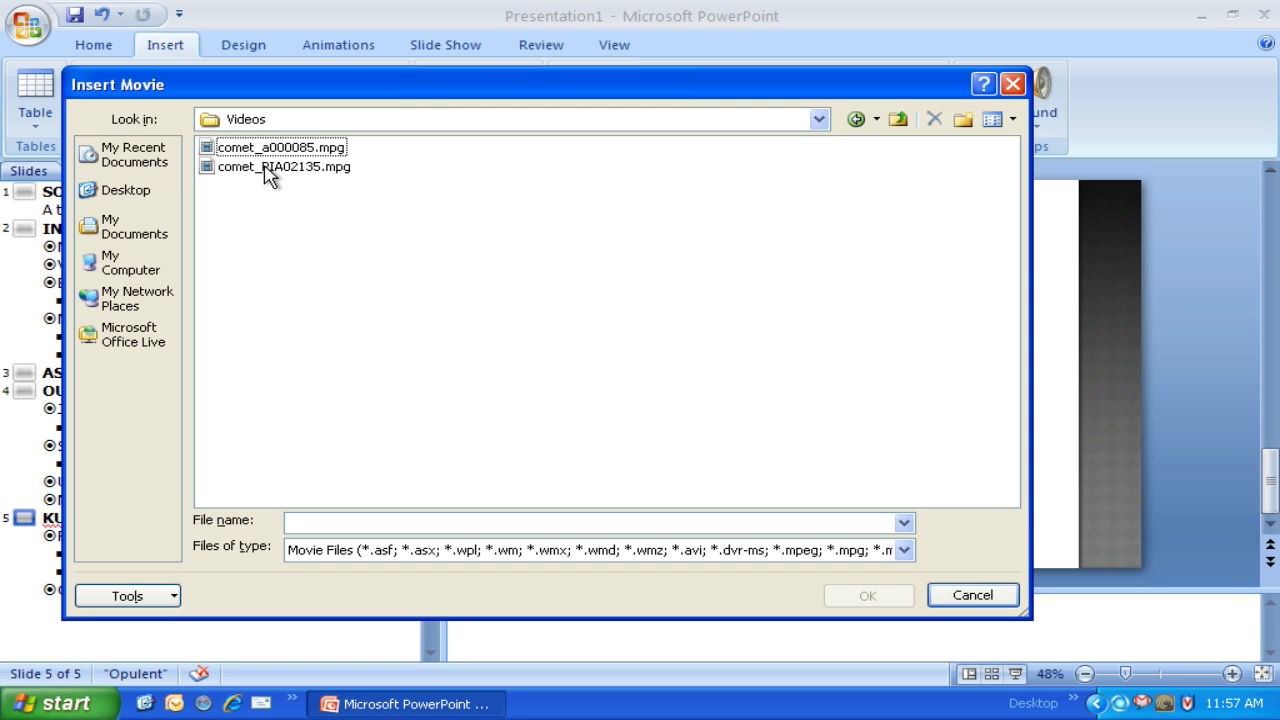
pyautogui.click(1012, 121)
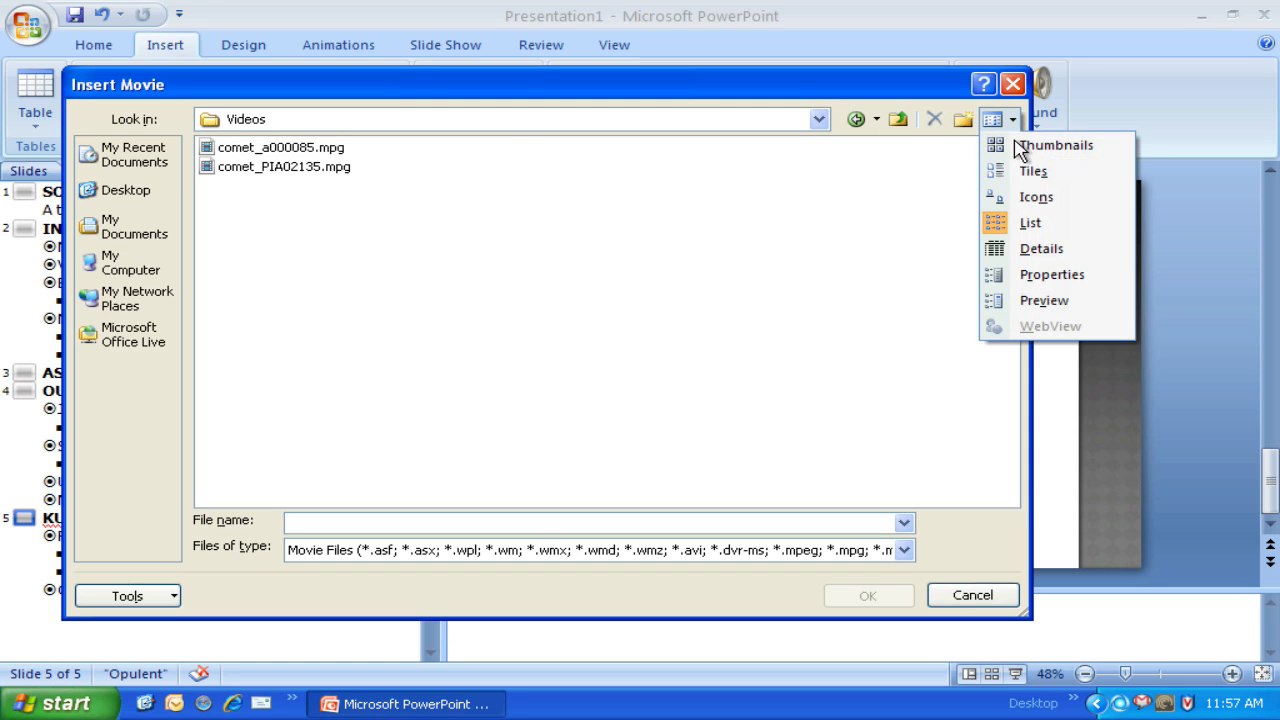
pyautogui.click(1042, 148)
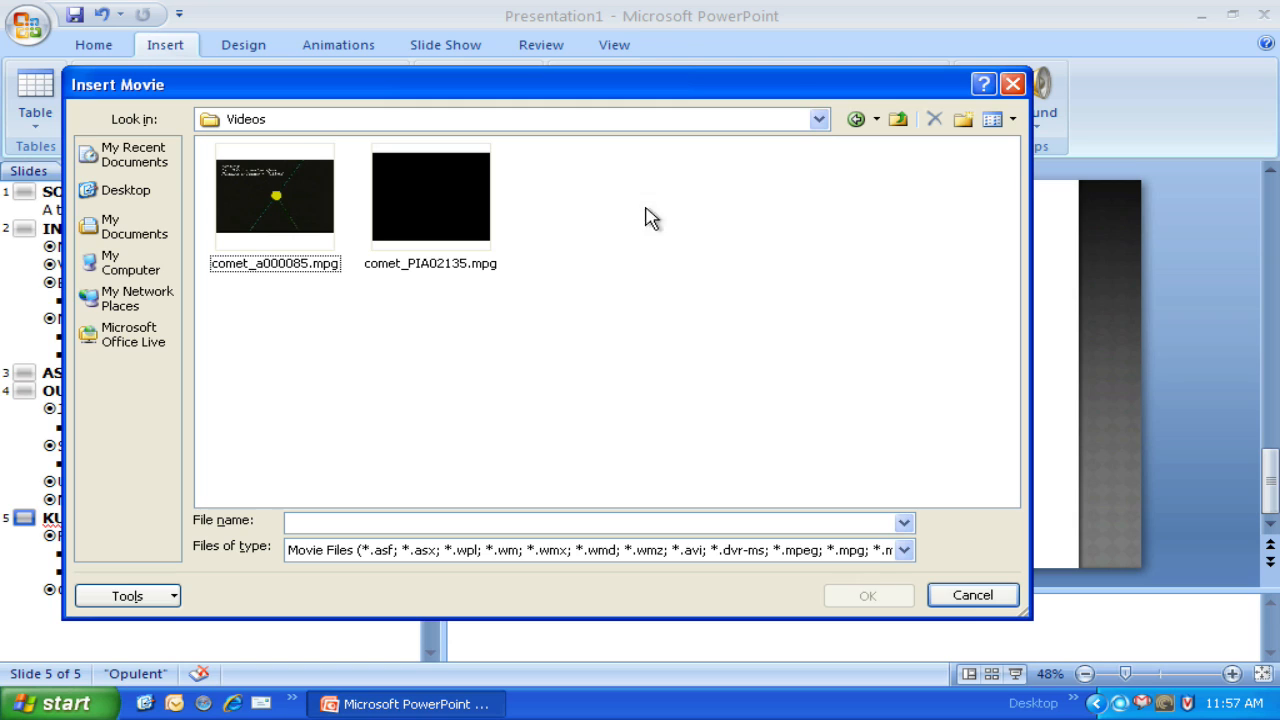
pyautogui.click(430, 204)
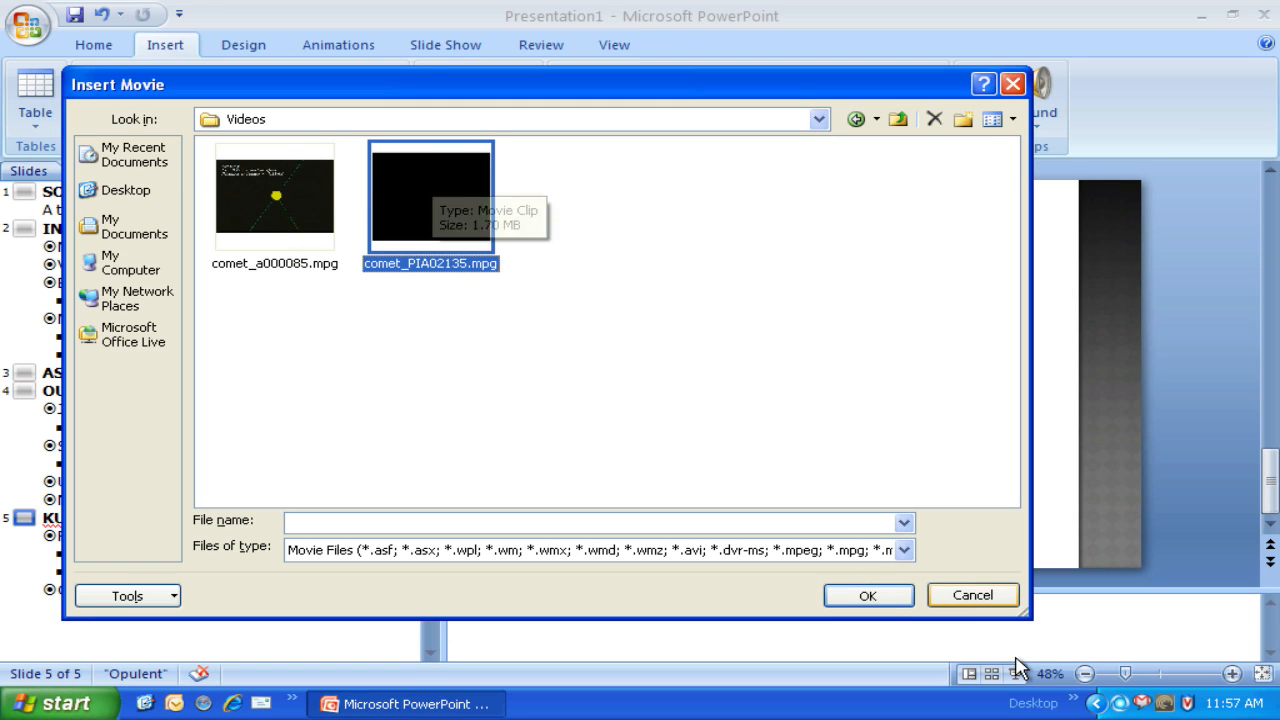
pyautogui.click(867, 598)
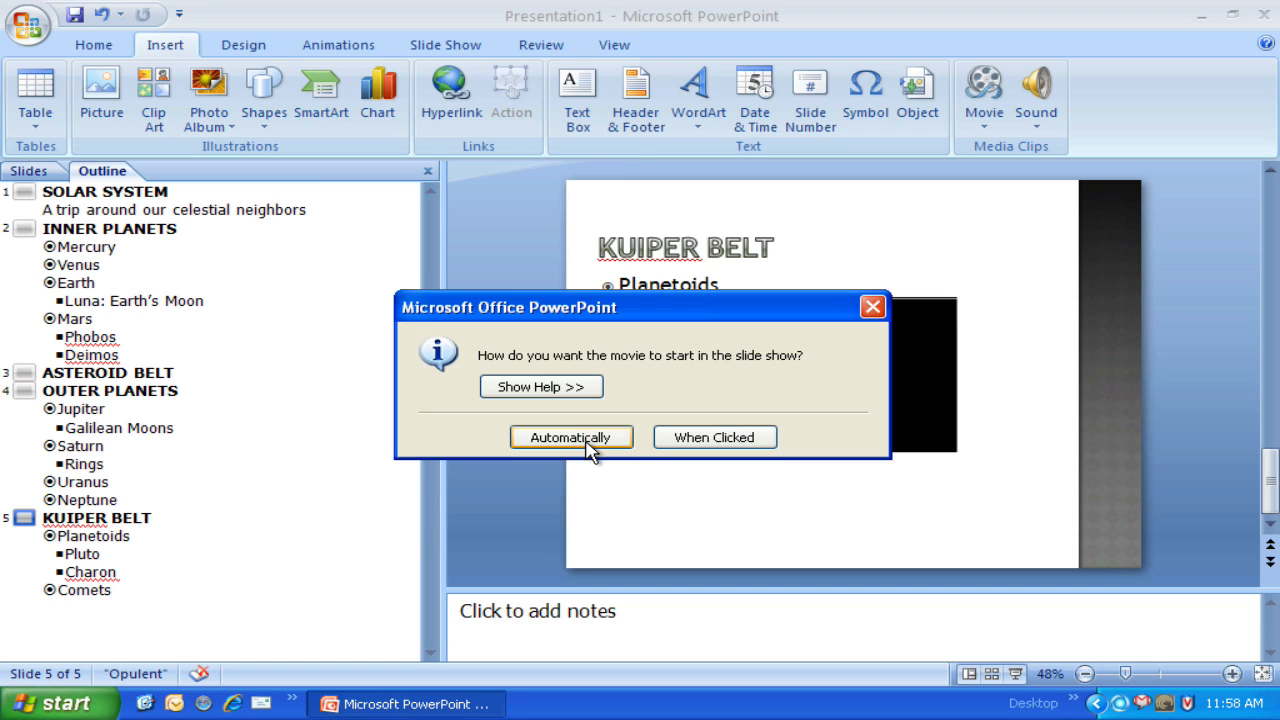
pyautogui.click(714, 438)
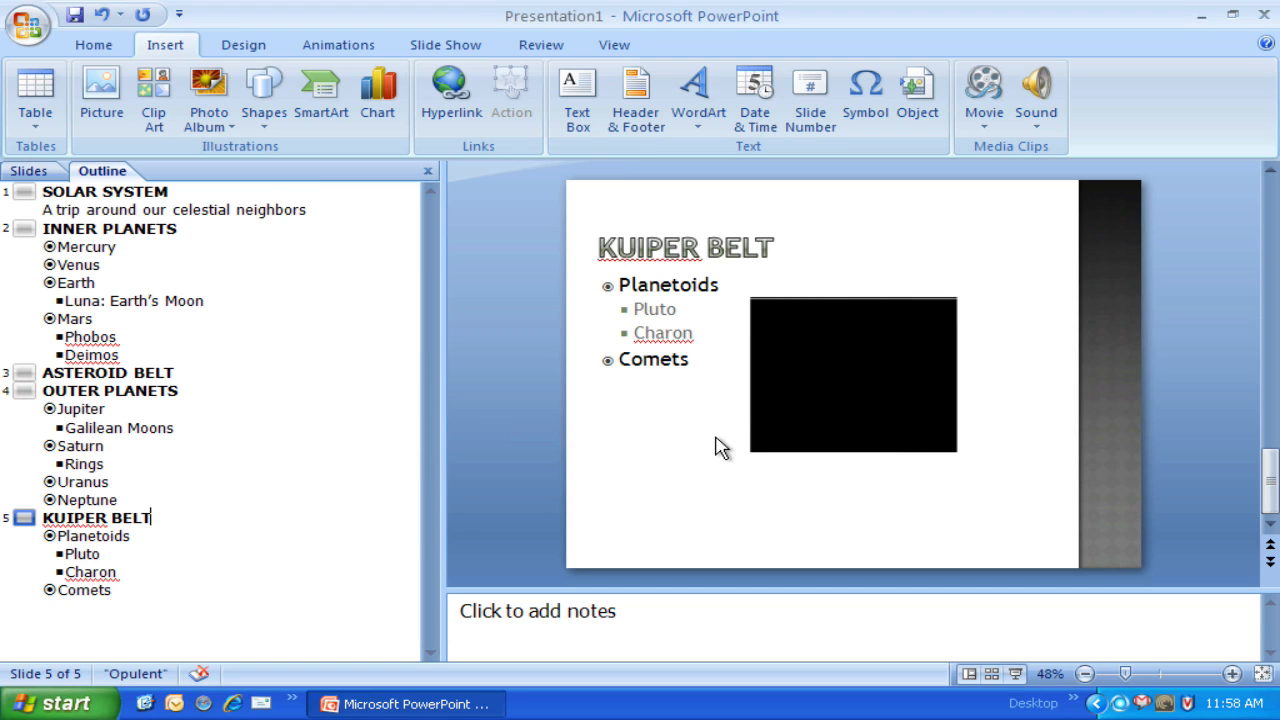
# Step: Move the movie to the right of the Kuiper Belt list and enlarge it from its upper-left corner
pyautogui.moveTo(818, 385); pyautogui.dragTo(929, 385)
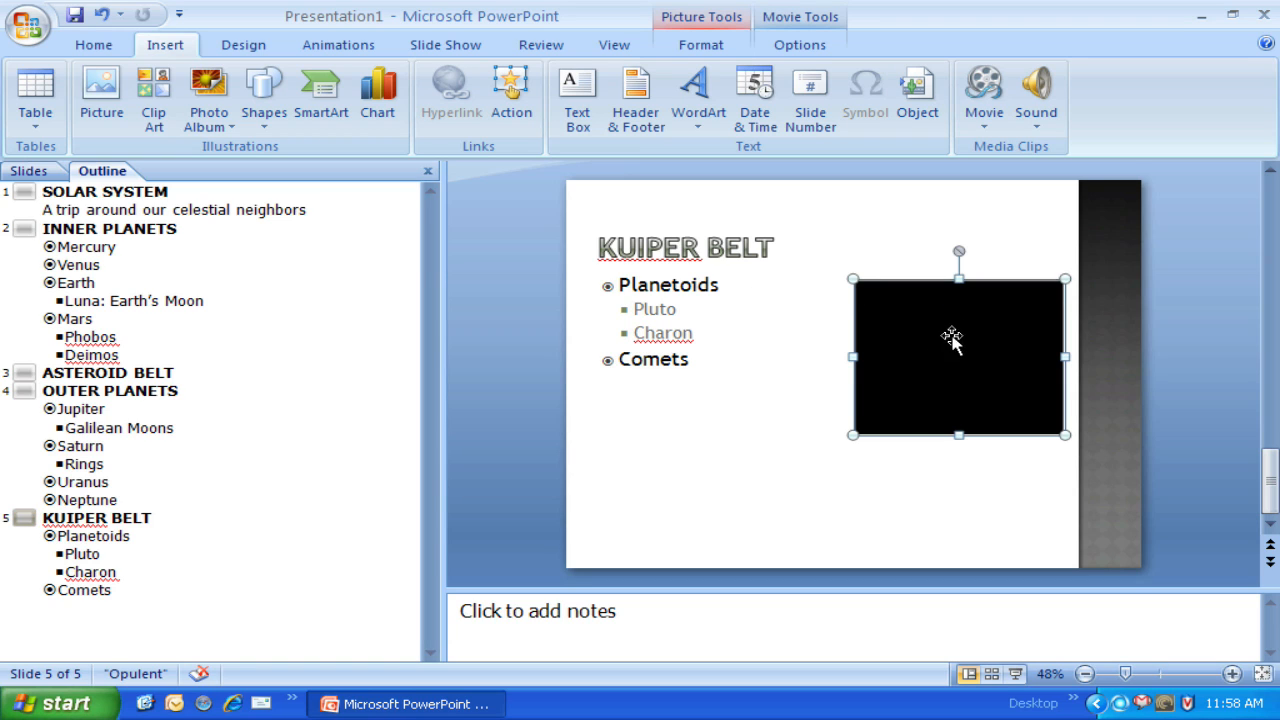
pyautogui.moveTo(852, 279); pyautogui.dragTo(812, 249)
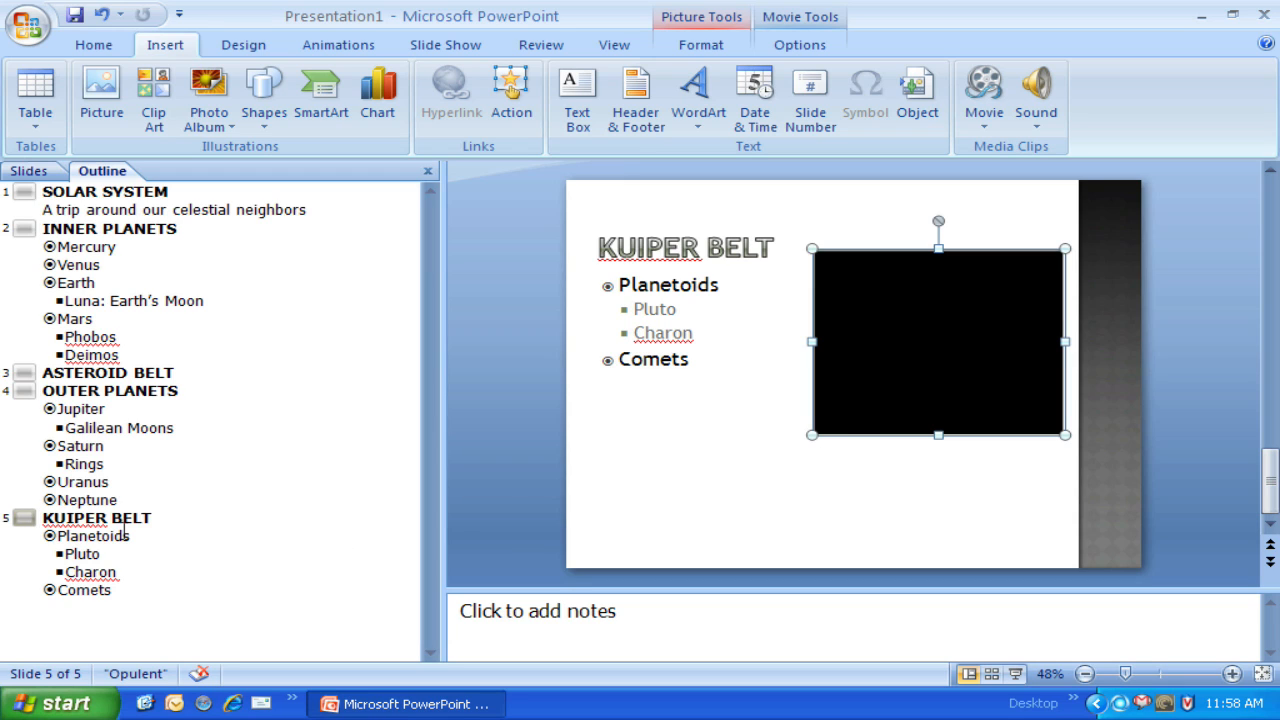
# Step: Add a new slide after the Kuiper Belt slide
pyautogui.click(156, 518)
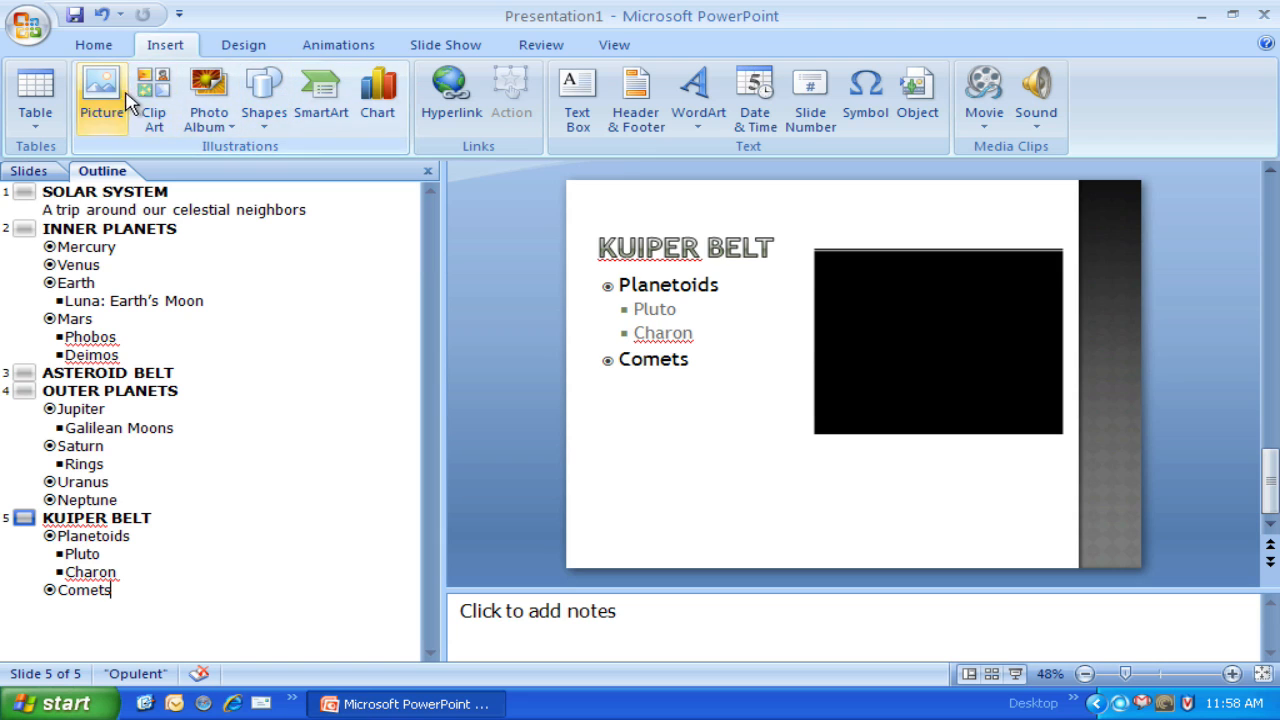
pyautogui.click(95, 46)
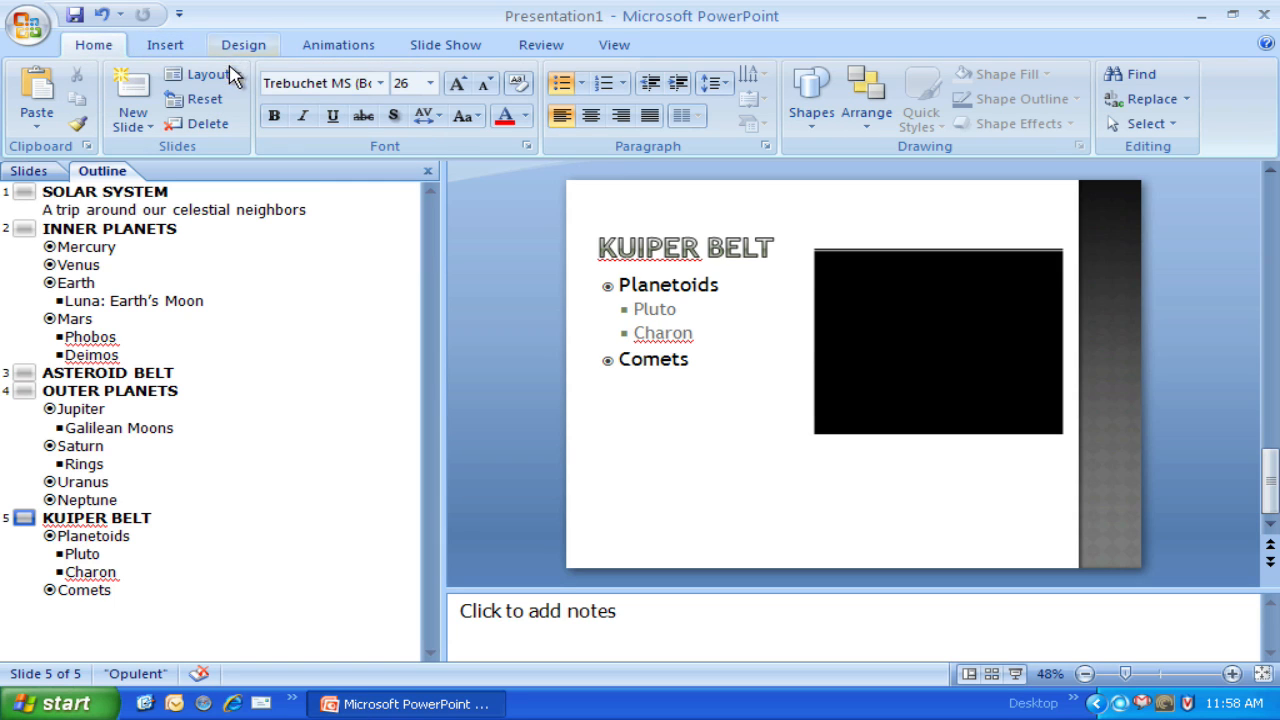
pyautogui.click(133, 88)
pyautogui.click(165, 45)
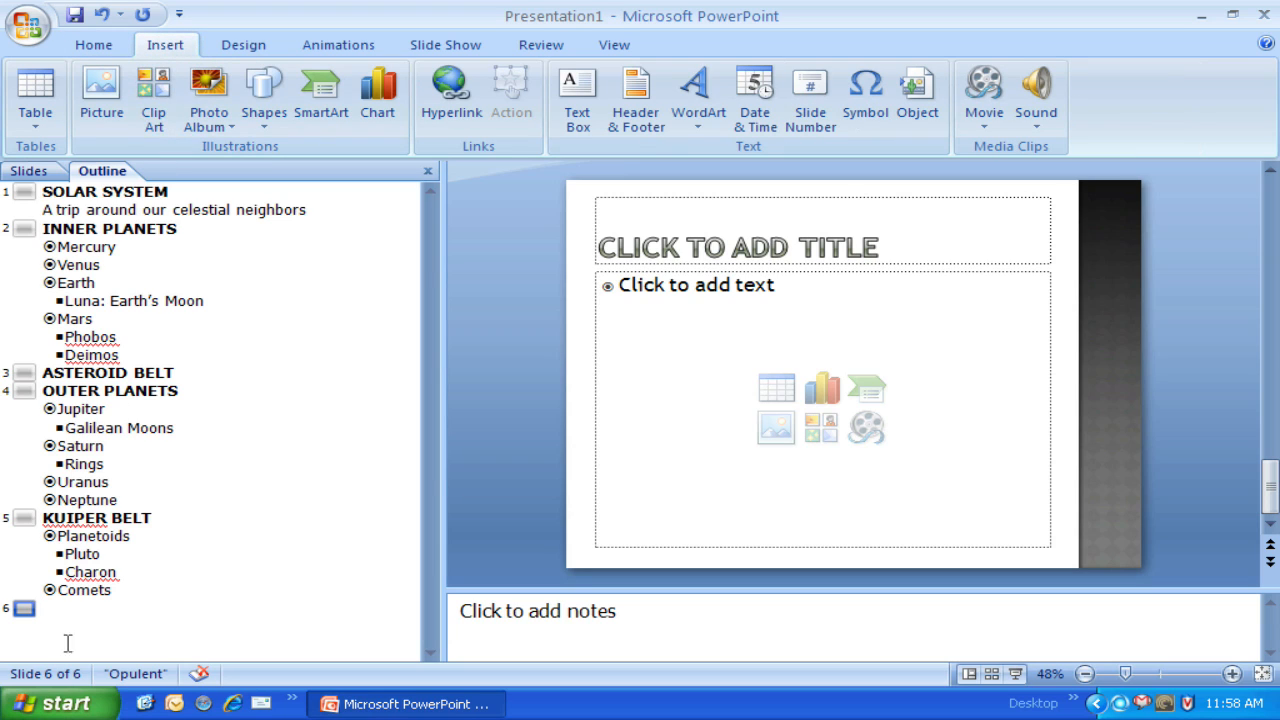
# Step: Title the new slide THANKS FOR PARTICIPATING
pyautogui.click(748, 258)
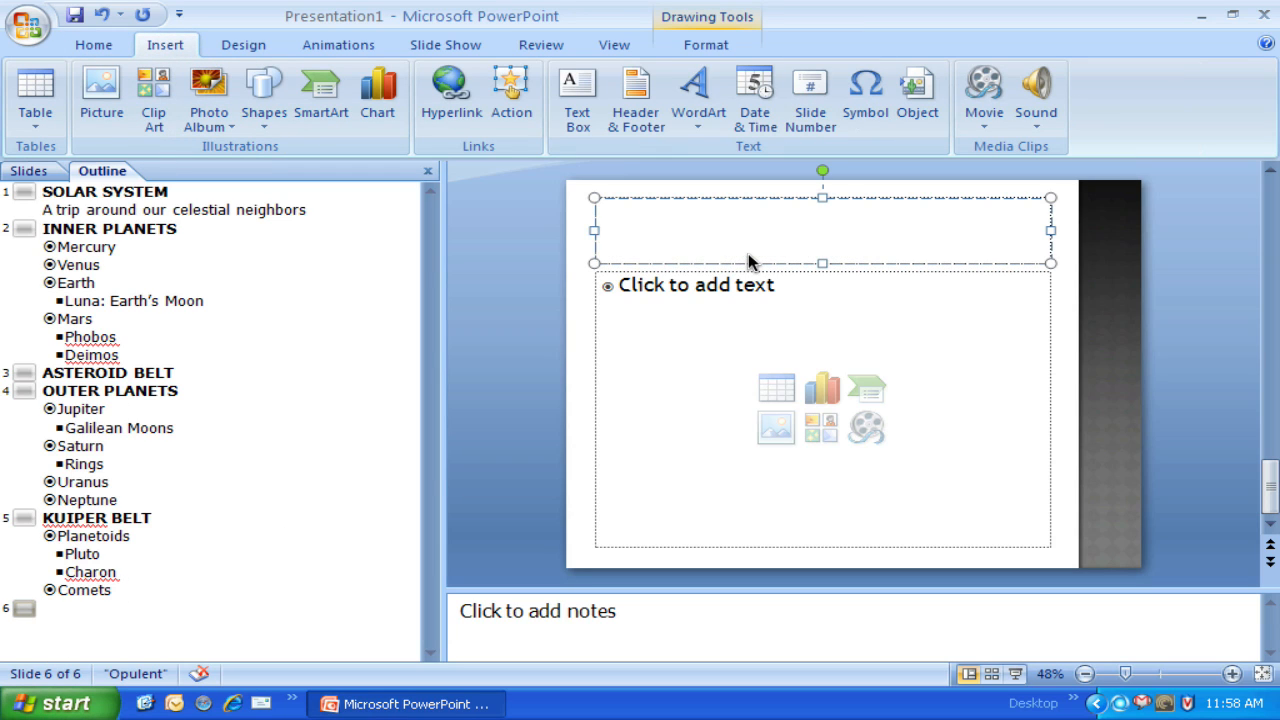
pyautogui.write('THANKS ')
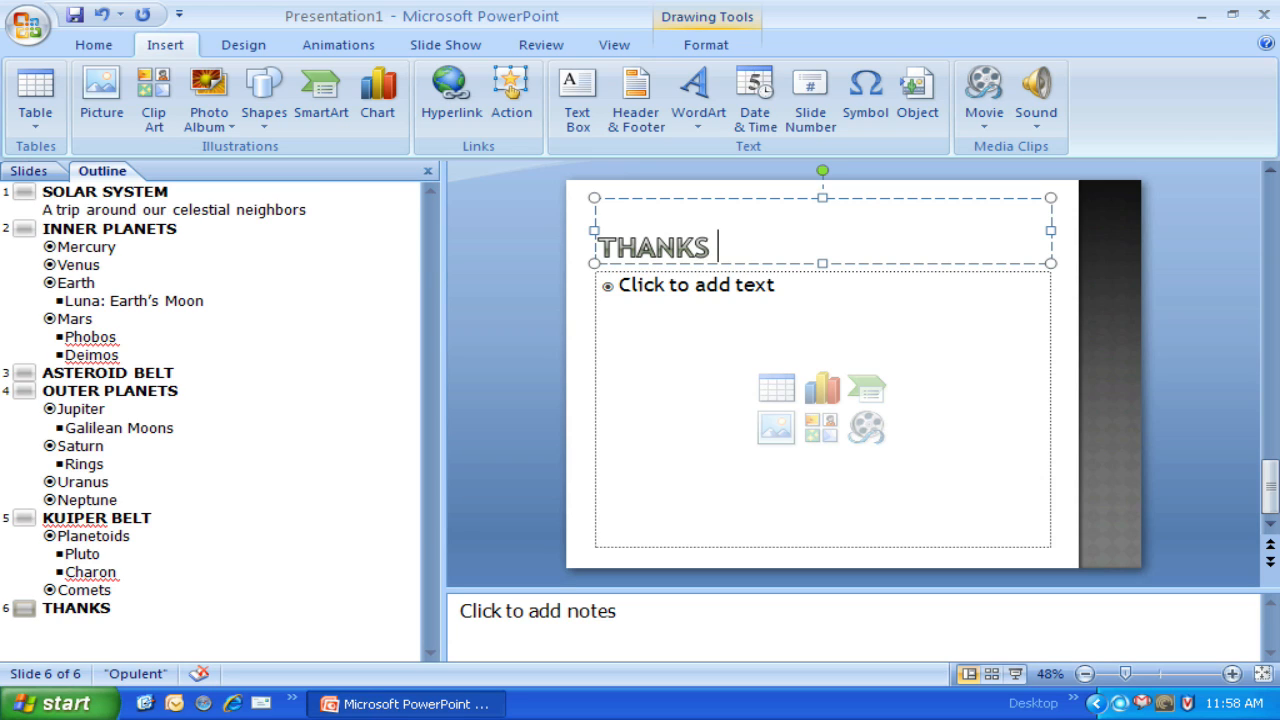
pyautogui.write('FOR PARTIC')
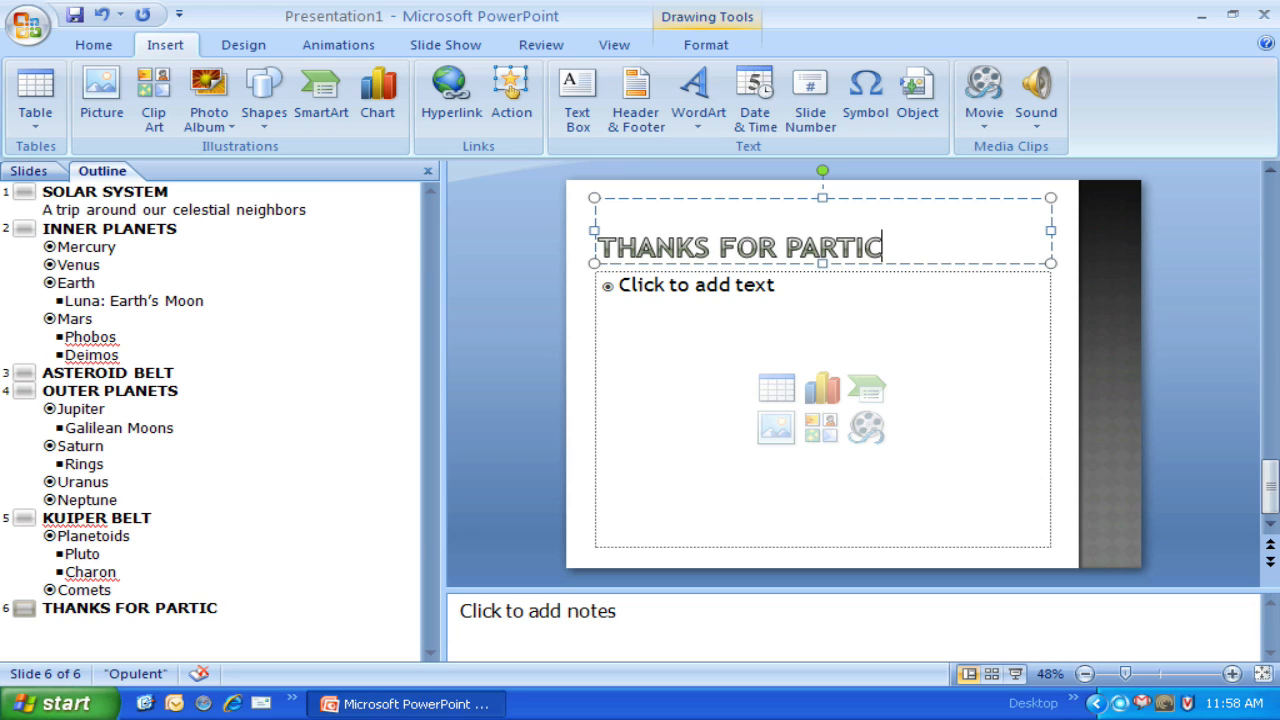
pyautogui.write('IPATION')
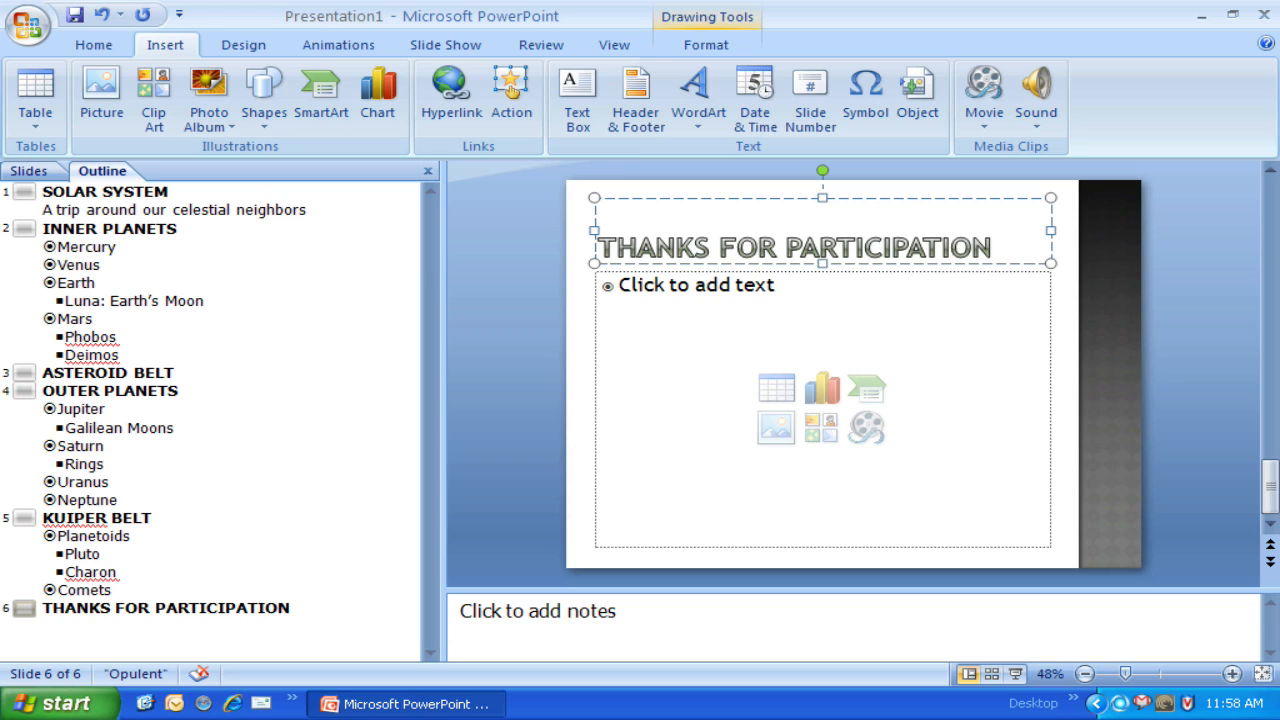
pyautogui.press('BackSpace')
pyautogui.press('BackSpace')
pyautogui.write('NG')
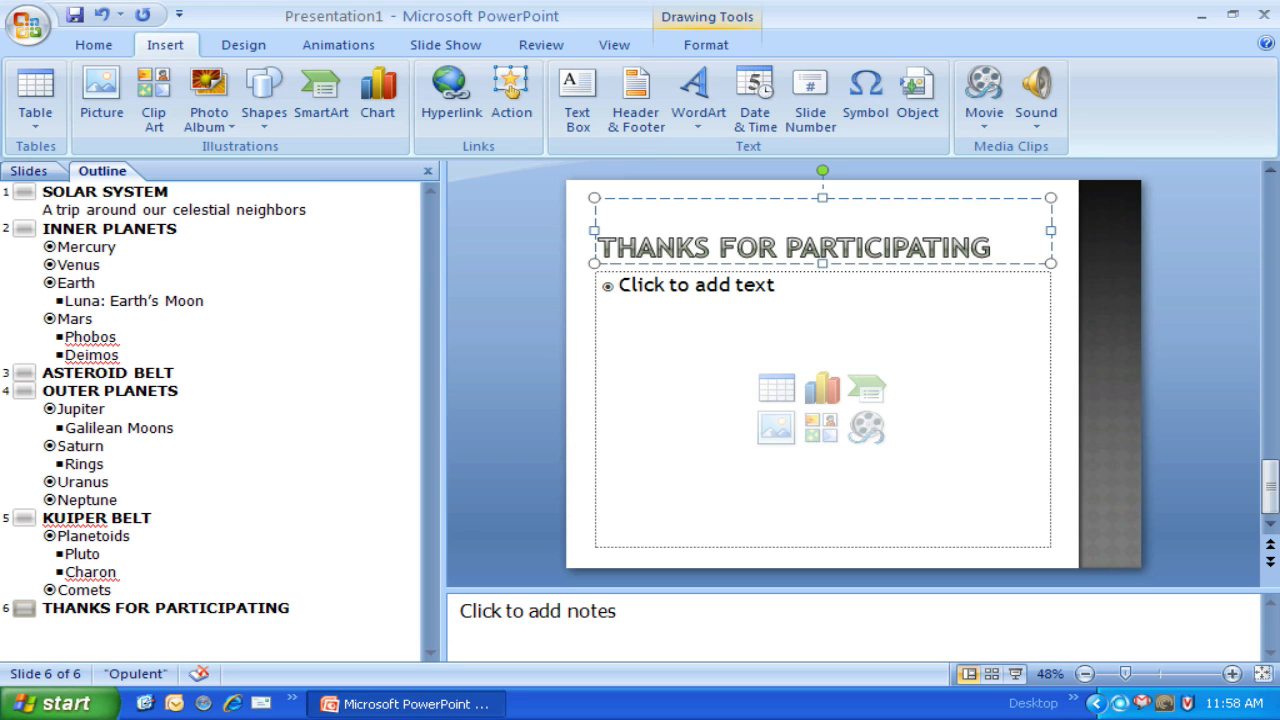
# Step: Start inserting a sound from file and browse to the desktop folder Model Project-Planets, subfolder Sounds
pyautogui.click(1040, 128)
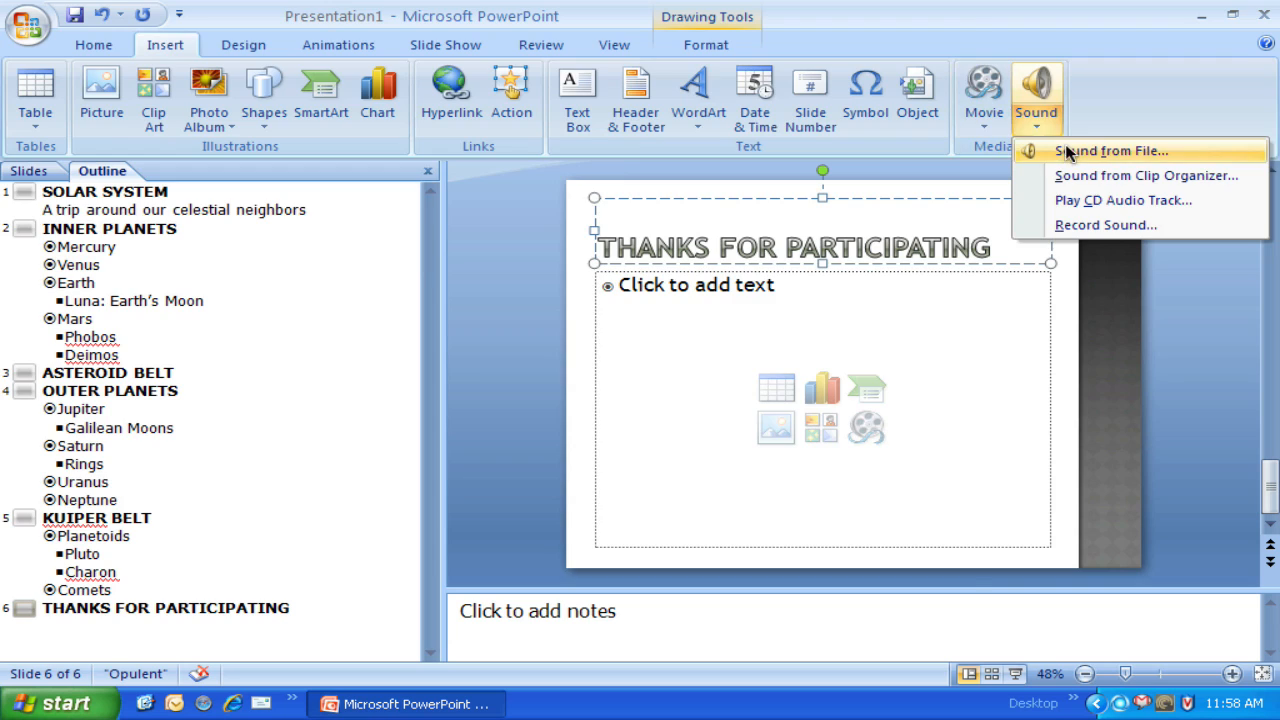
pyautogui.click(1068, 152)
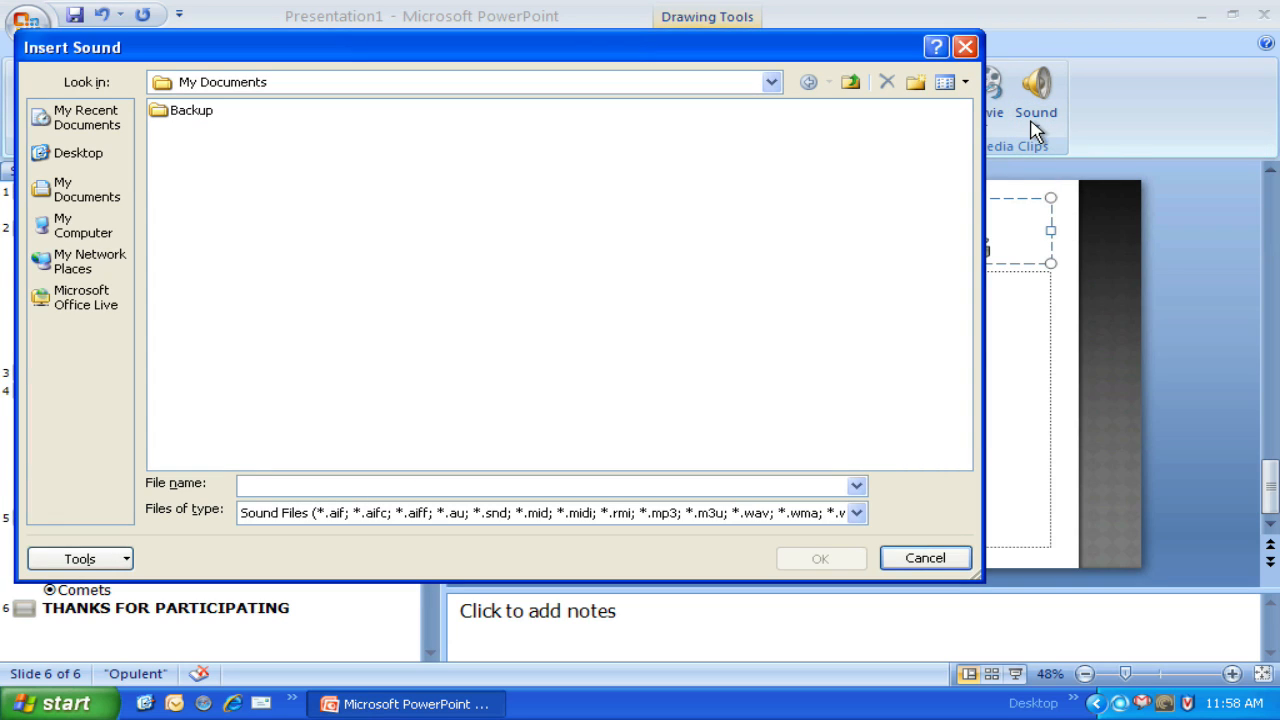
pyautogui.click(60, 160)
pyautogui.click(234, 188)
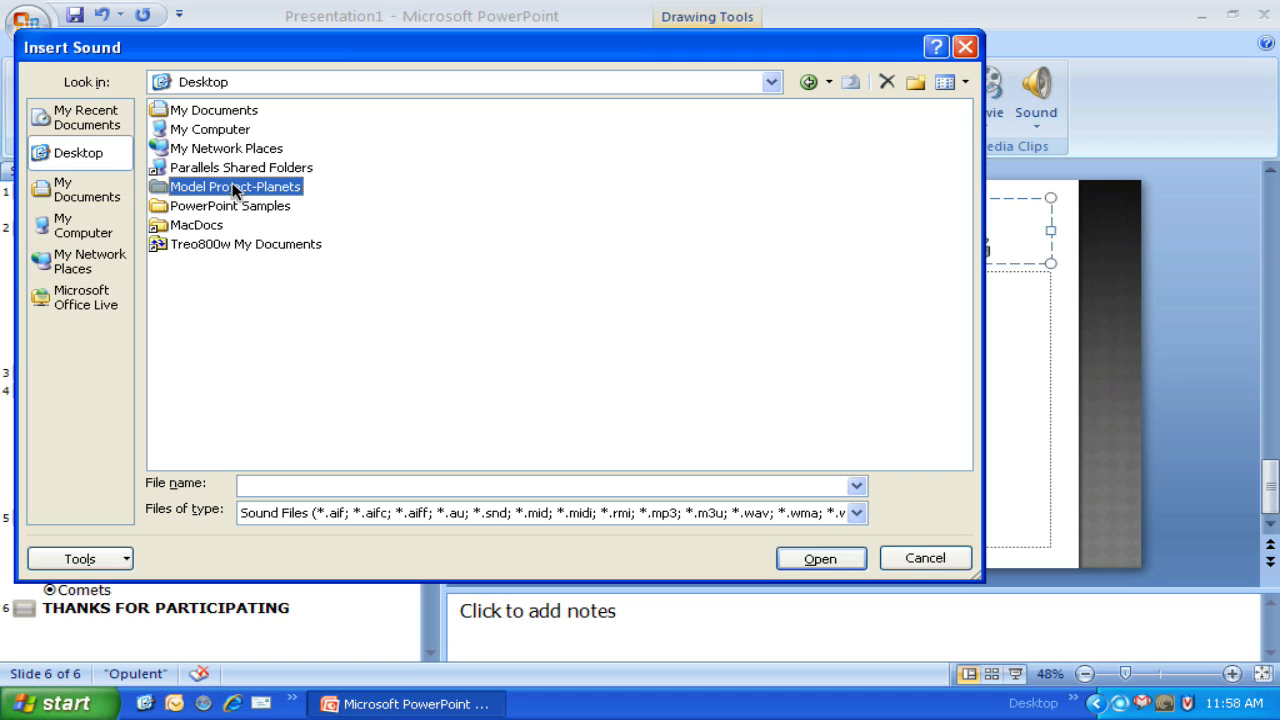
pyautogui.doubleClick(234, 188)
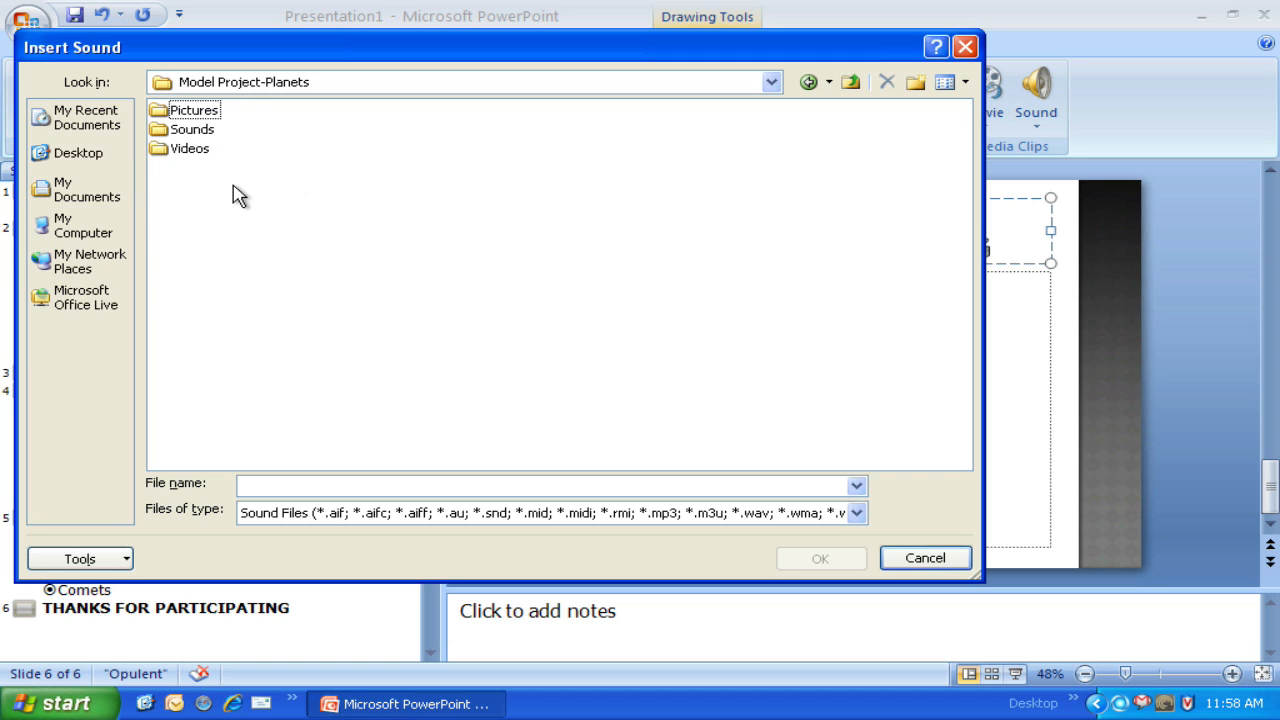
pyautogui.click(160, 133)
pyautogui.doubleClick(160, 133)
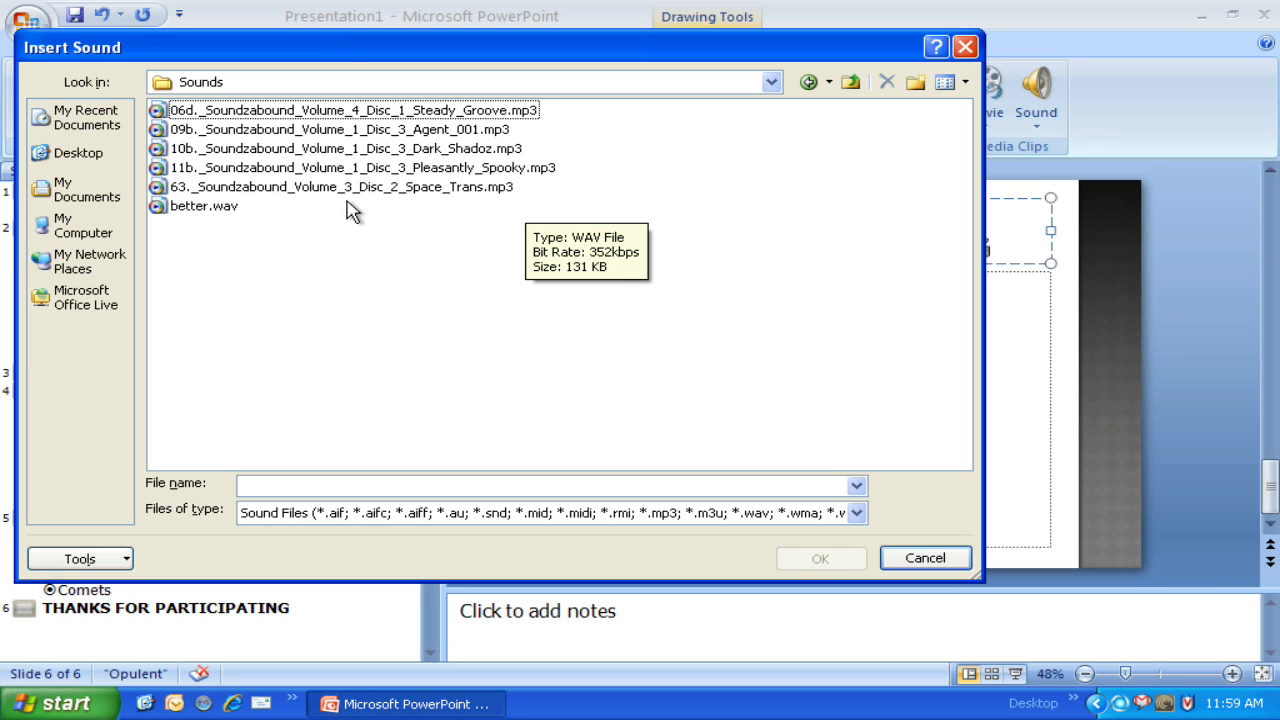
# Step: Widen the Insert Sound dialog to read the full list of supported sound file types
pyautogui.click(180, 208)
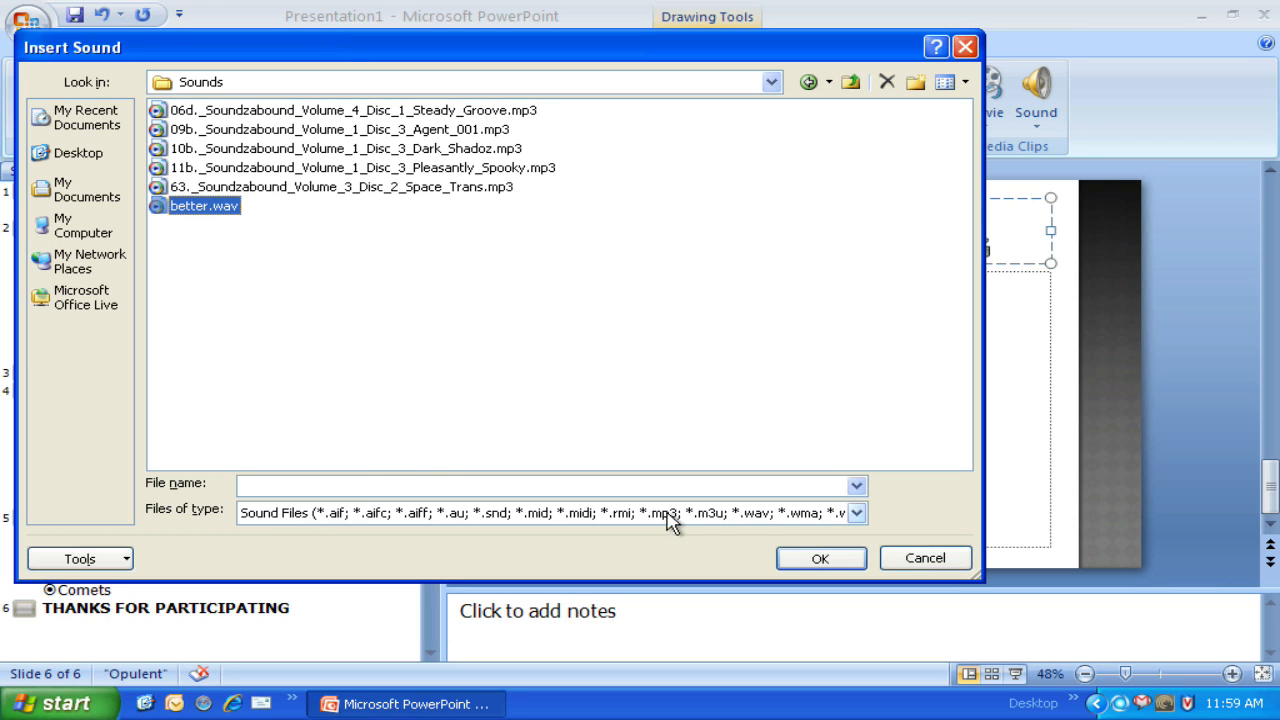
pyautogui.click(799, 515)
pyautogui.click(799, 515)
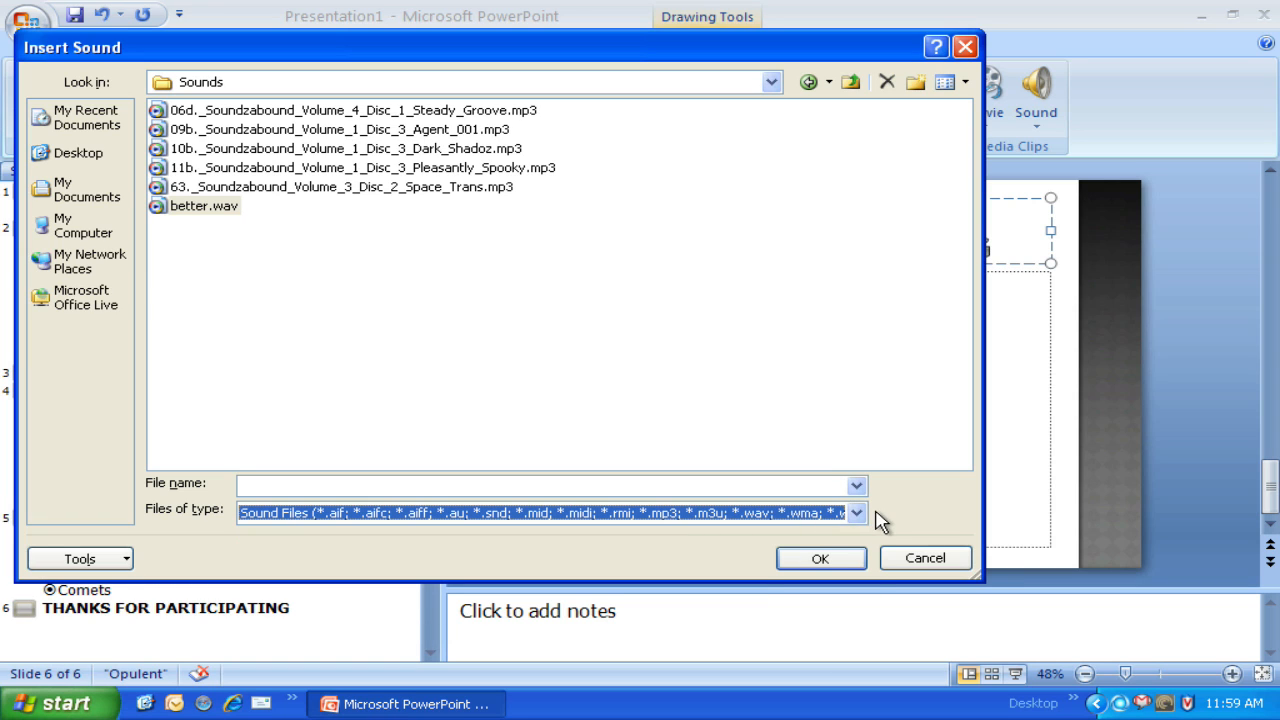
pyautogui.moveTo(983, 577); pyautogui.dragTo(1162, 574)
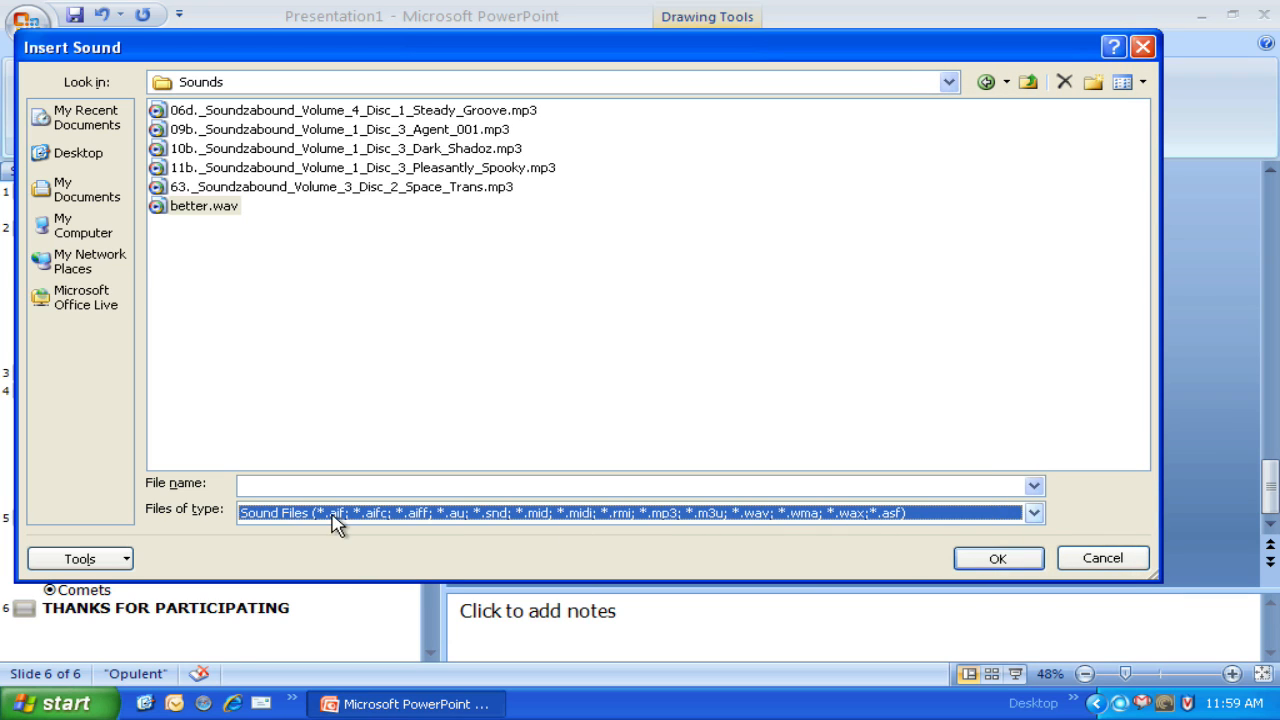
# Step: Insert the sound better.wav on the closing slide, set to start automatically
pyautogui.click(175, 206)
pyautogui.click(997, 559)
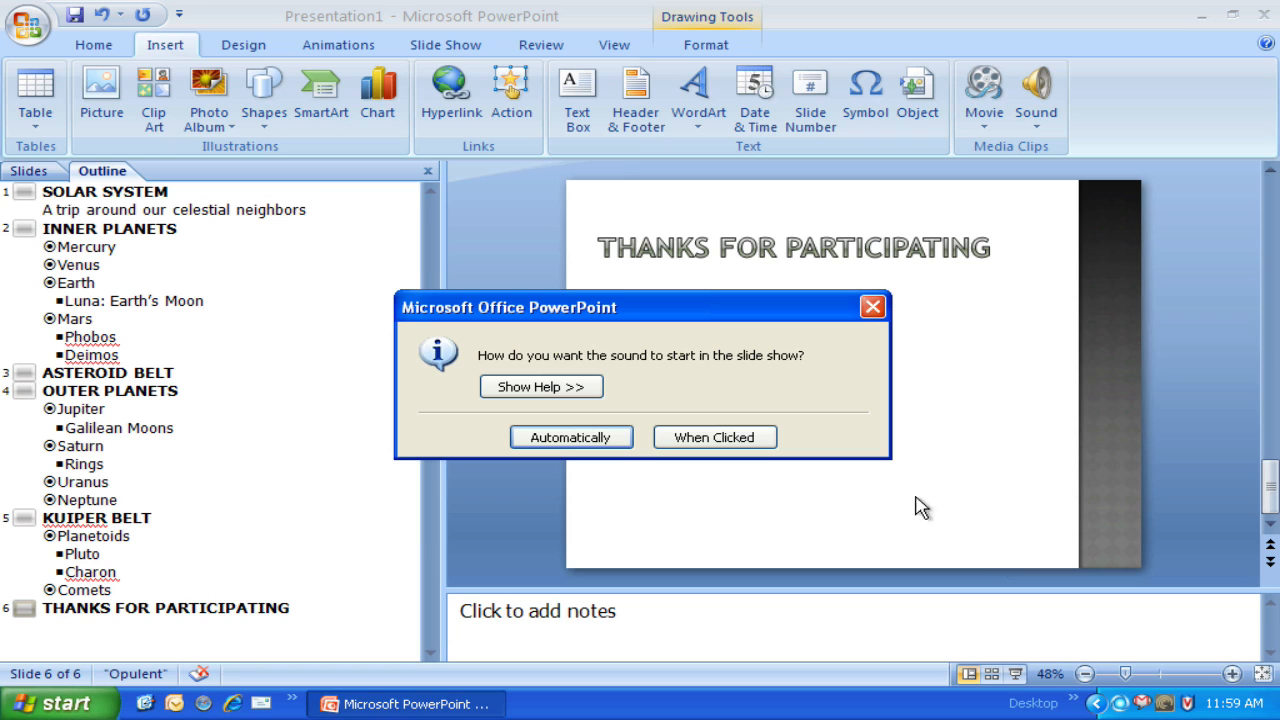
pyautogui.click(570, 440)
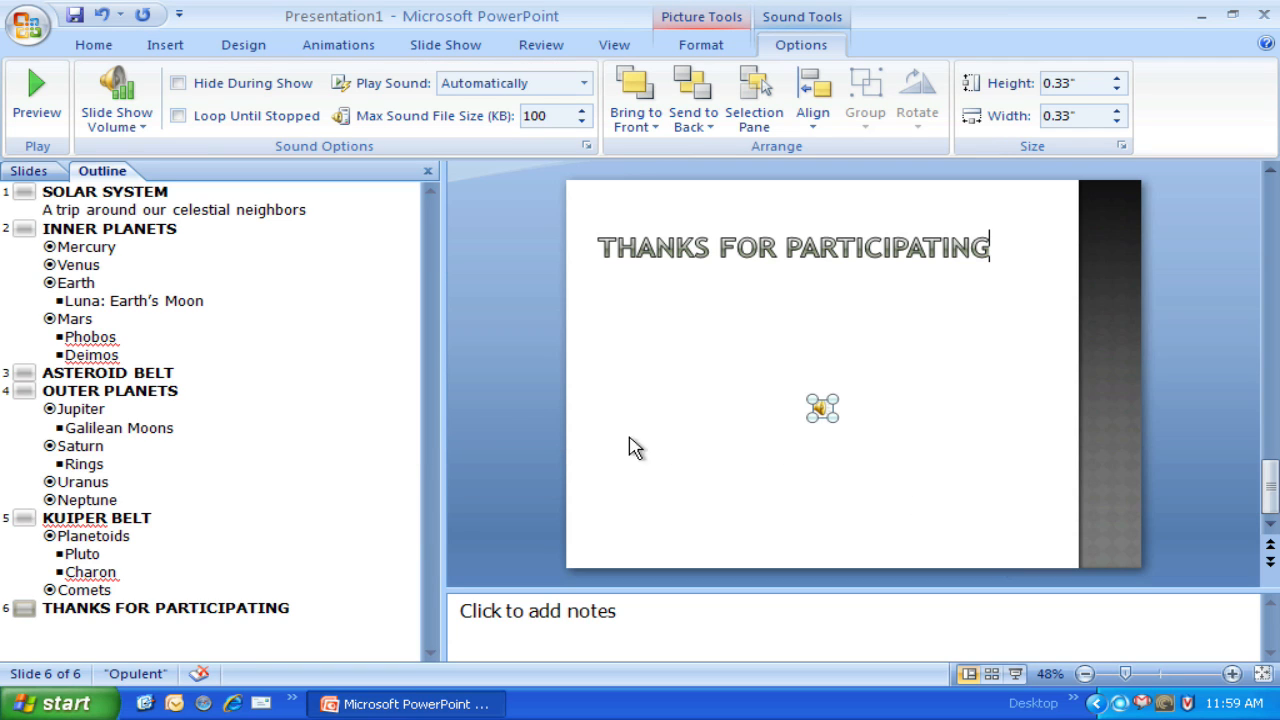